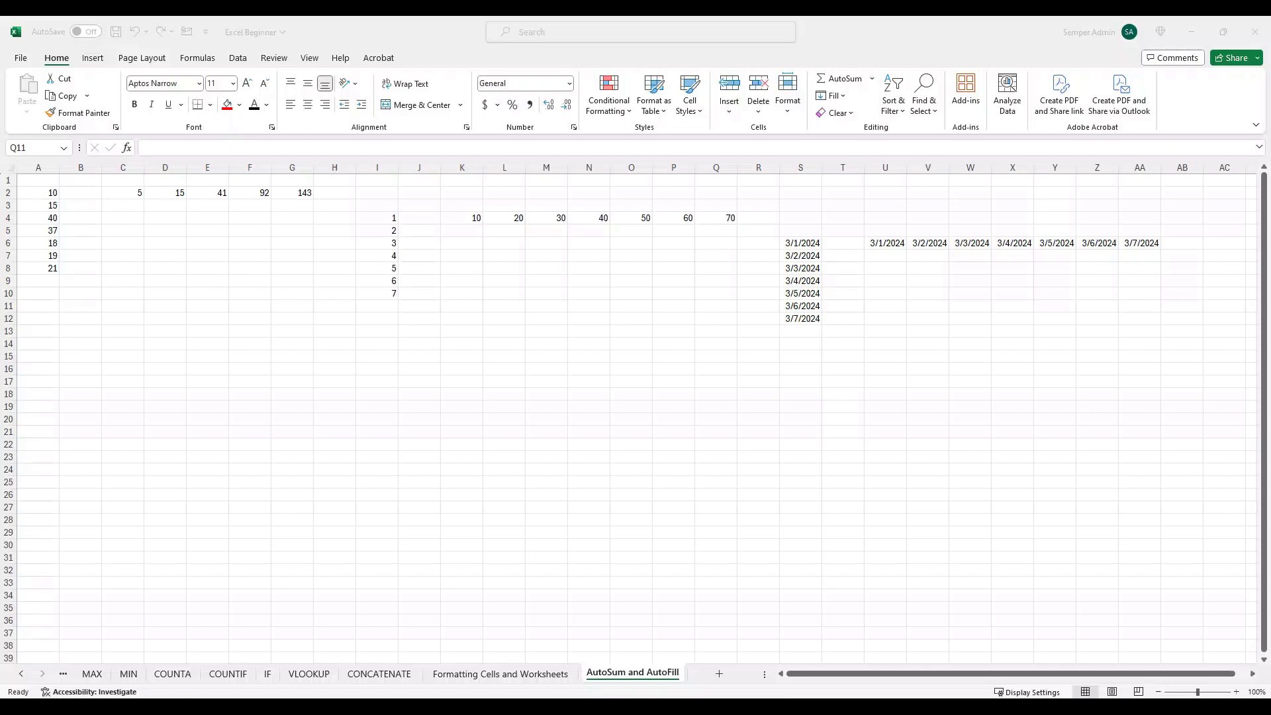
# - Put =SUM(A2:A8) in cell A9 using AutoSum's Sum option, giving 160
pyautogui.click(46, 281)
pyautogui.moveTo(45, 194); pyautogui.dragTo(45, 269)
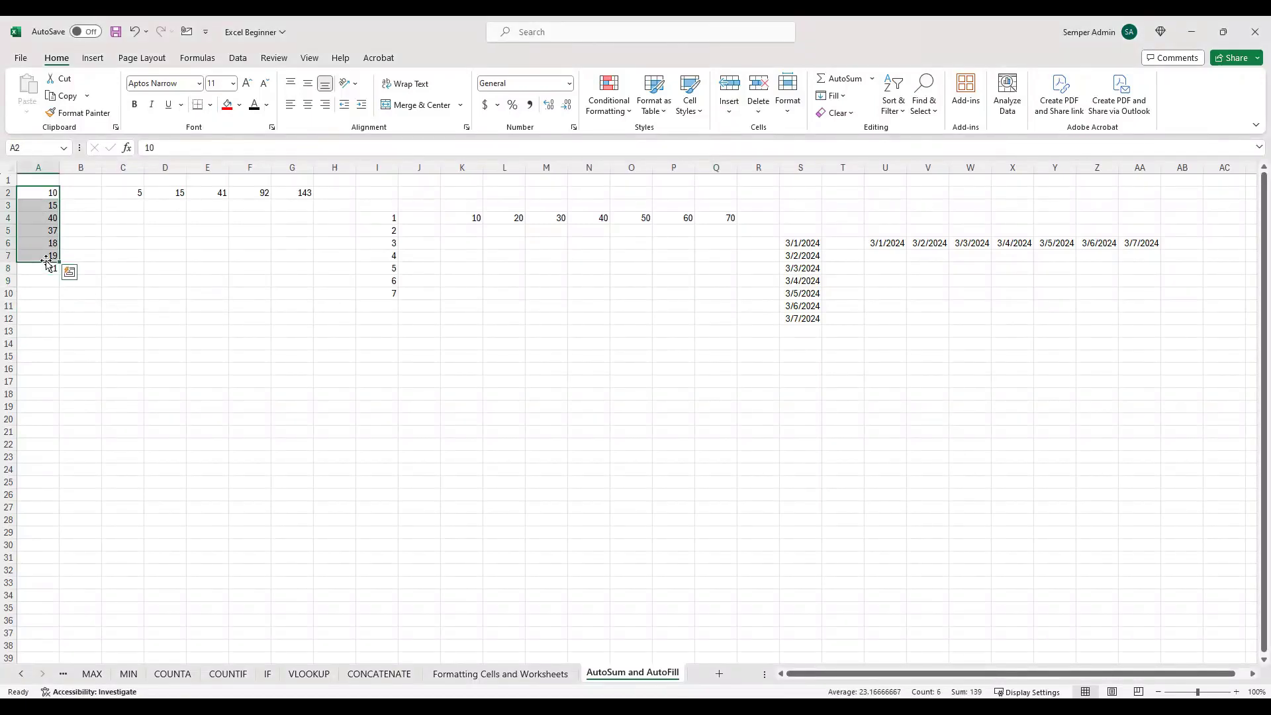
pyautogui.moveTo(127, 193); pyautogui.dragTo(287, 189)
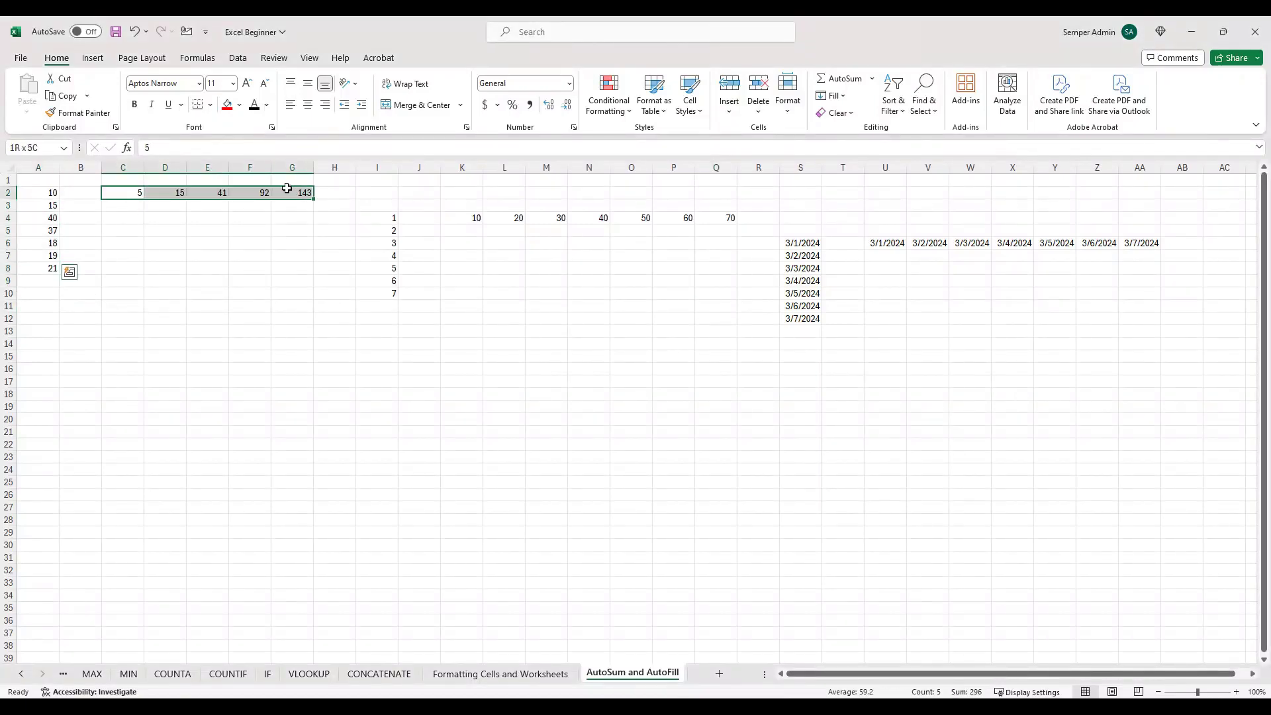
pyautogui.click(37, 282)
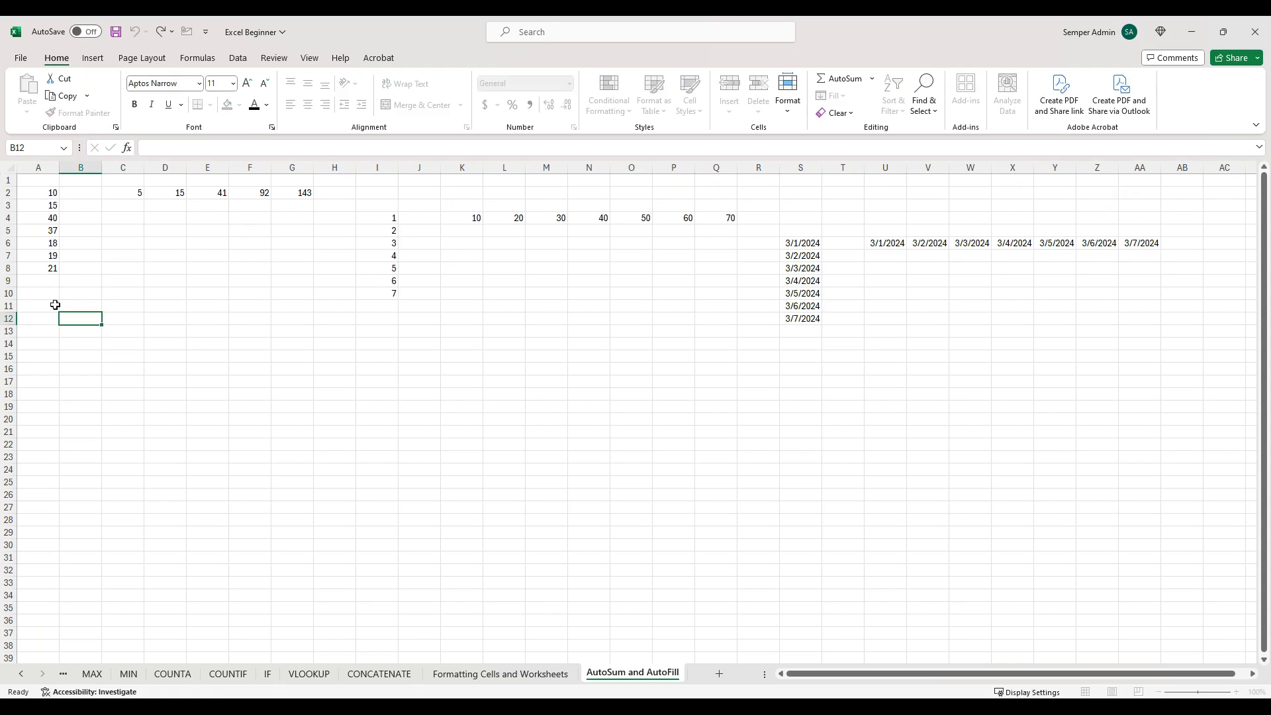
pyautogui.press('Escape')
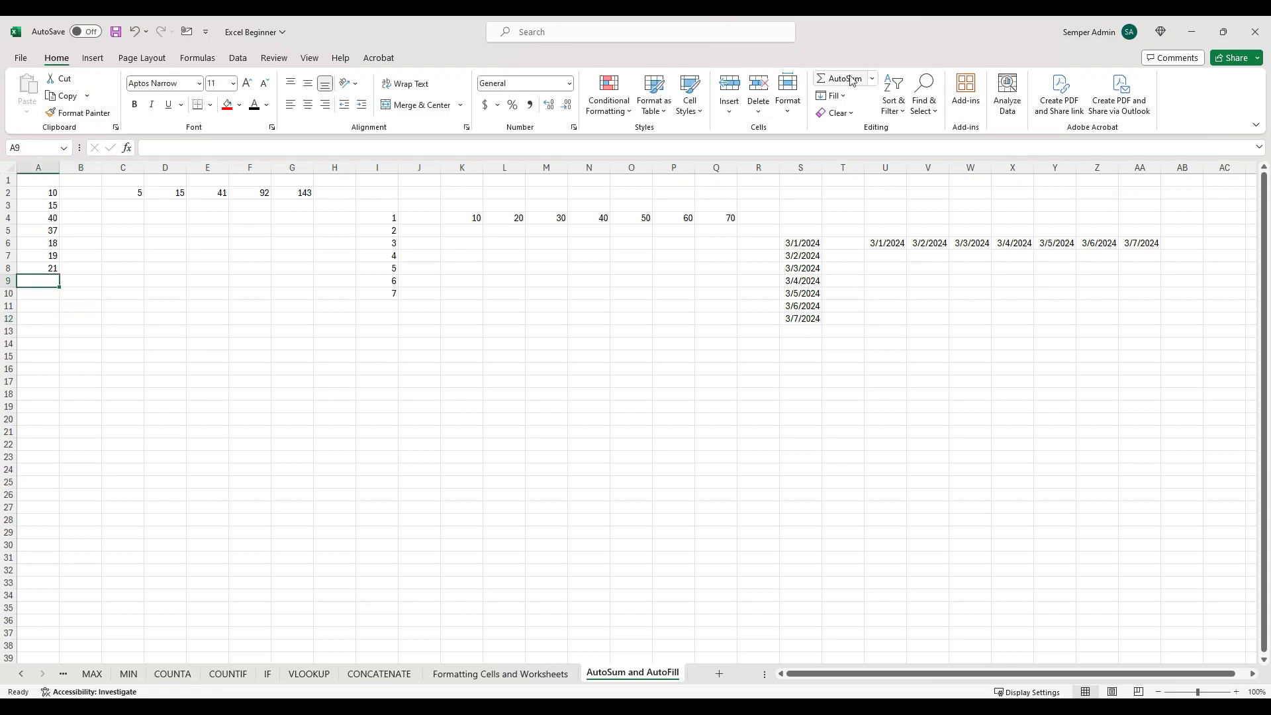
pyautogui.click(873, 78)
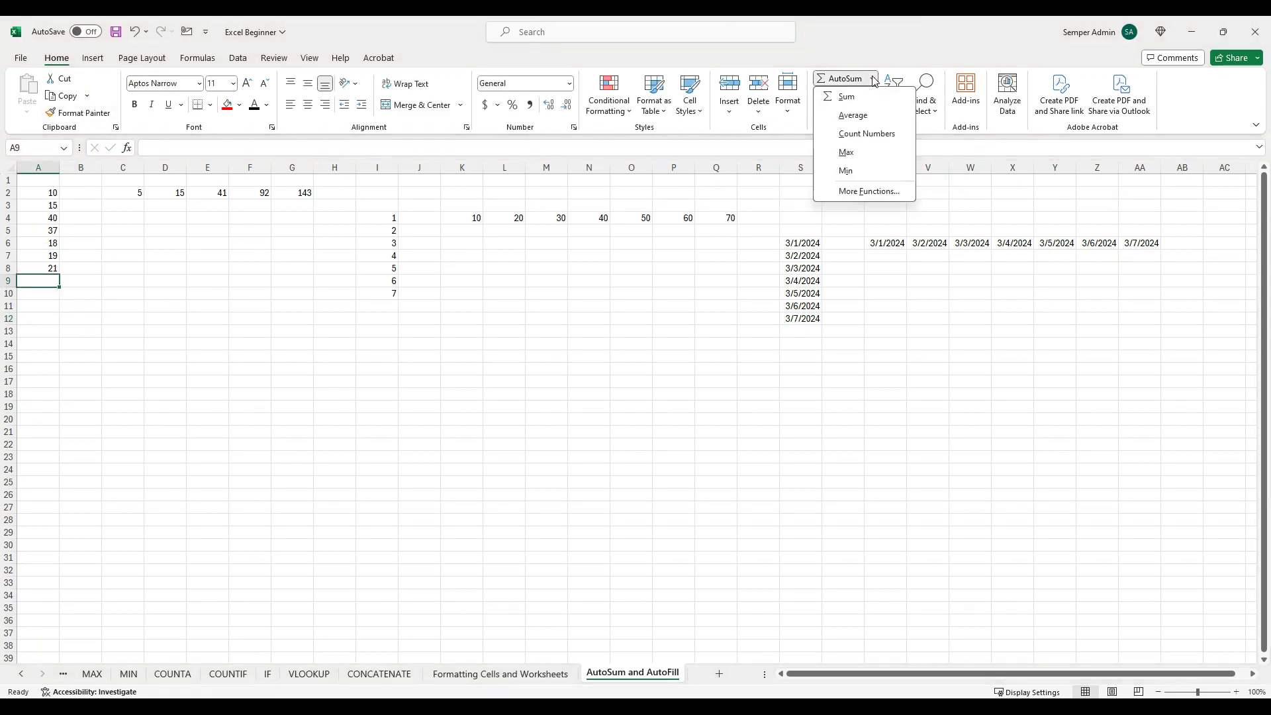
pyautogui.click(846, 98)
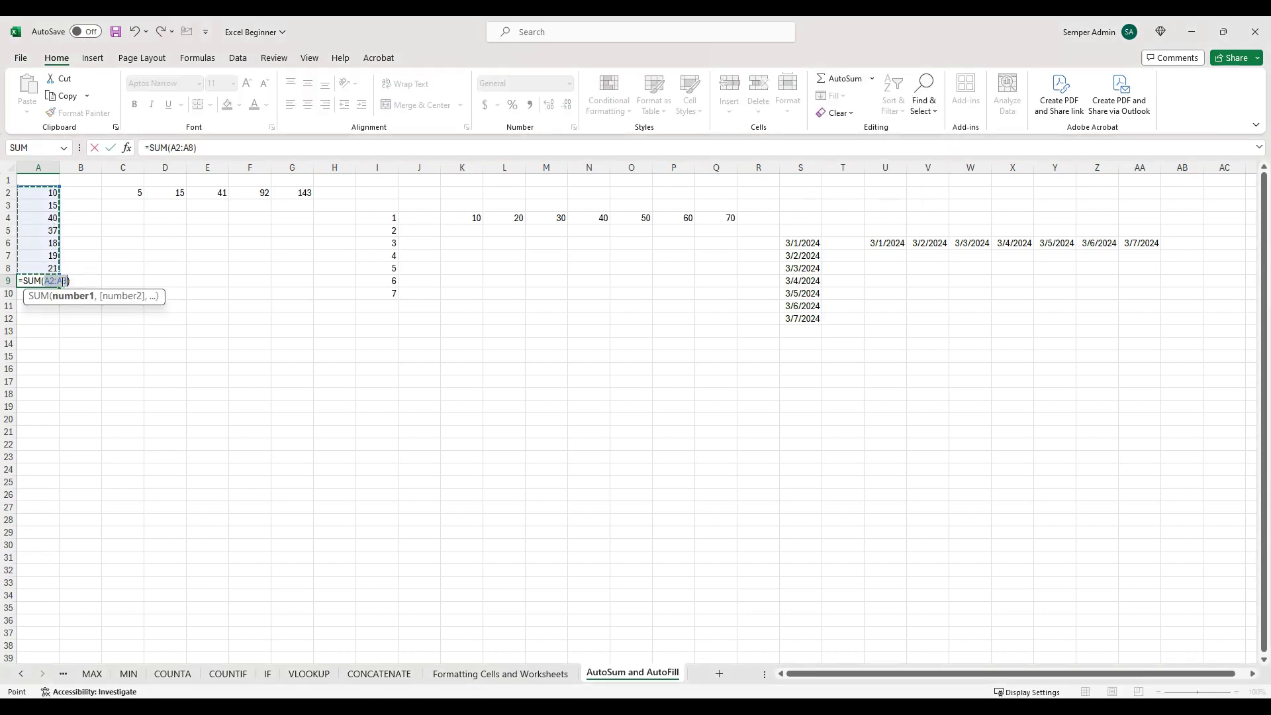
pyautogui.press('Return')
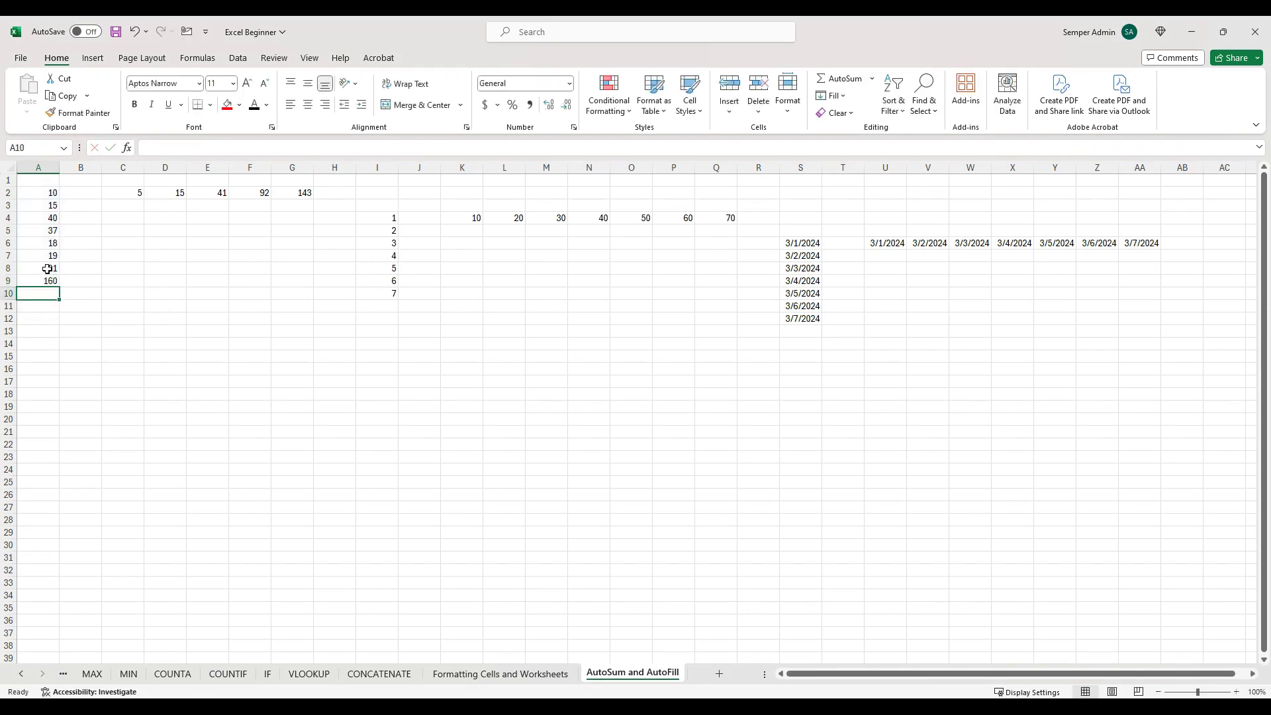
pyautogui.moveTo(47, 269); pyautogui.dragTo(45, 197)
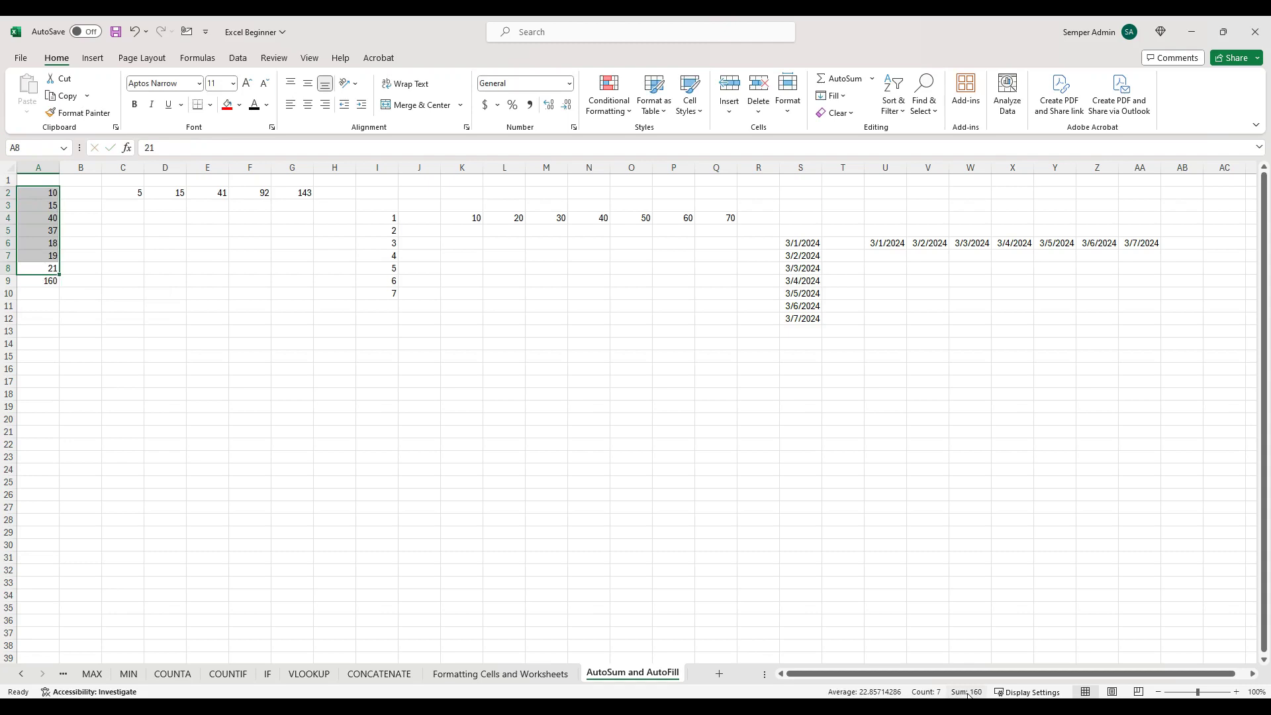
# - Replace A9's total with =AVERAGE(A2:A8) from the AutoSum list
pyautogui.click(47, 281)
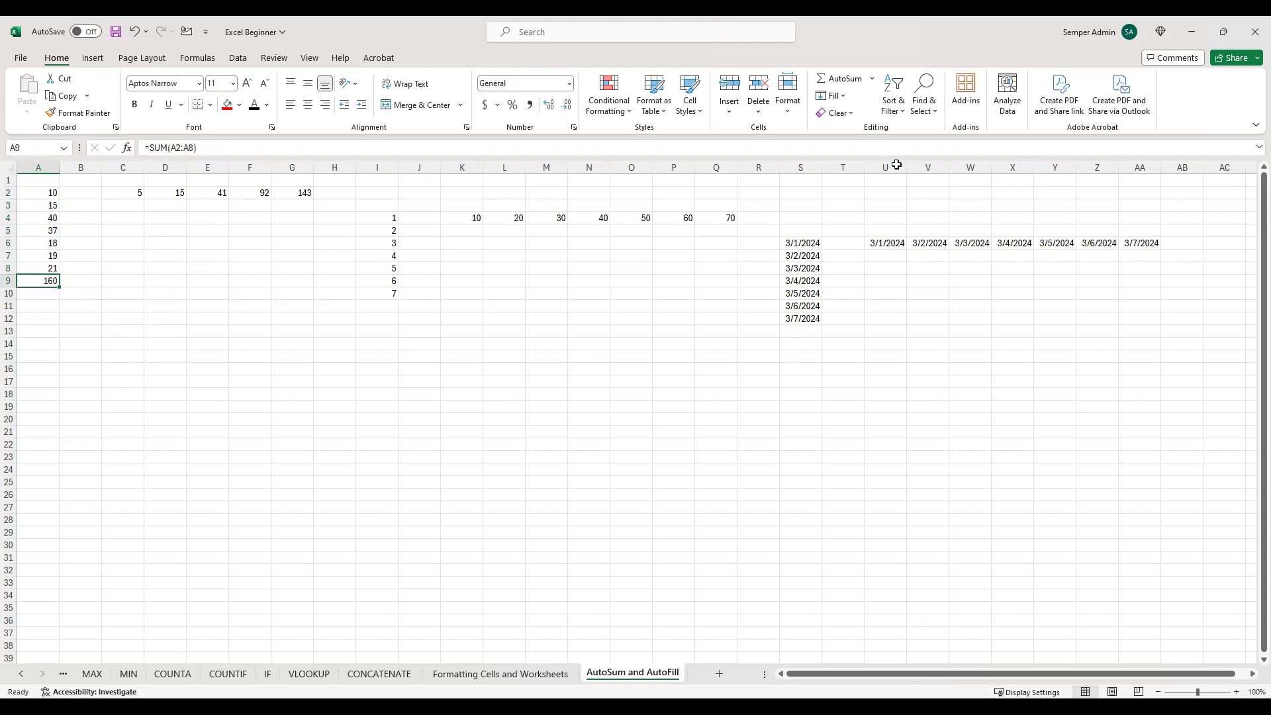
pyautogui.click(873, 78)
pyautogui.click(861, 114)
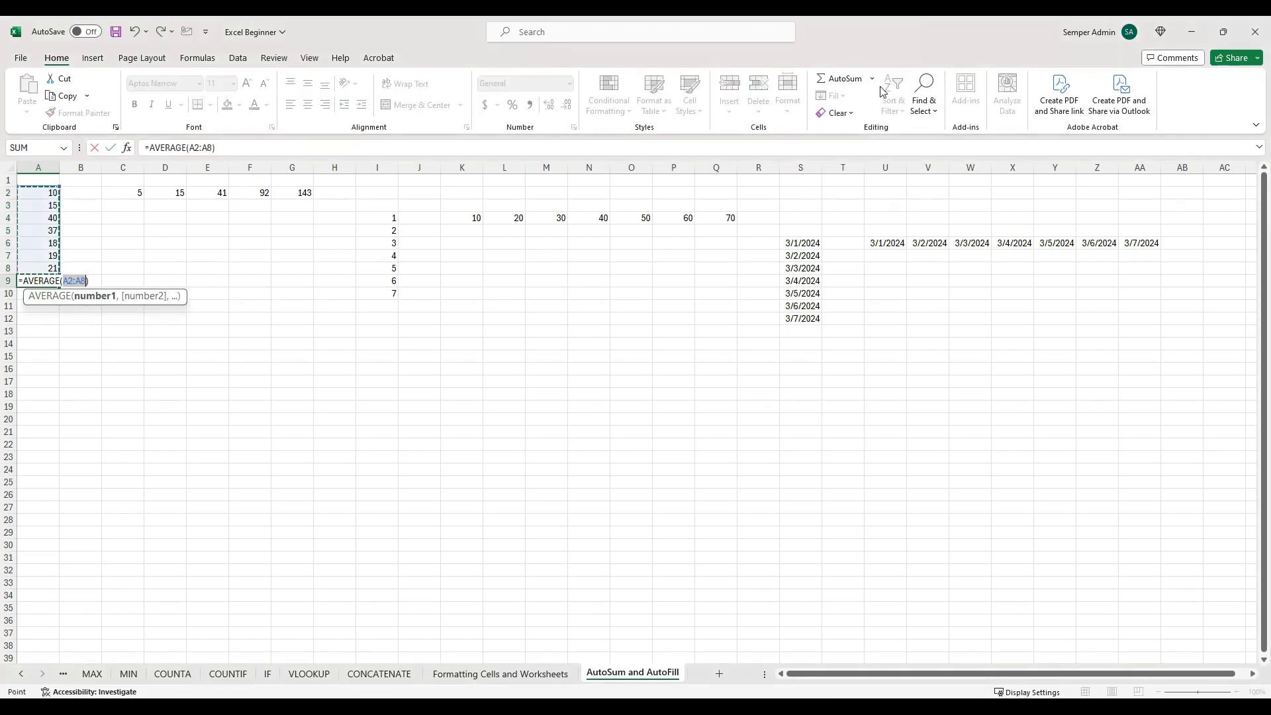
pyautogui.press('Return')
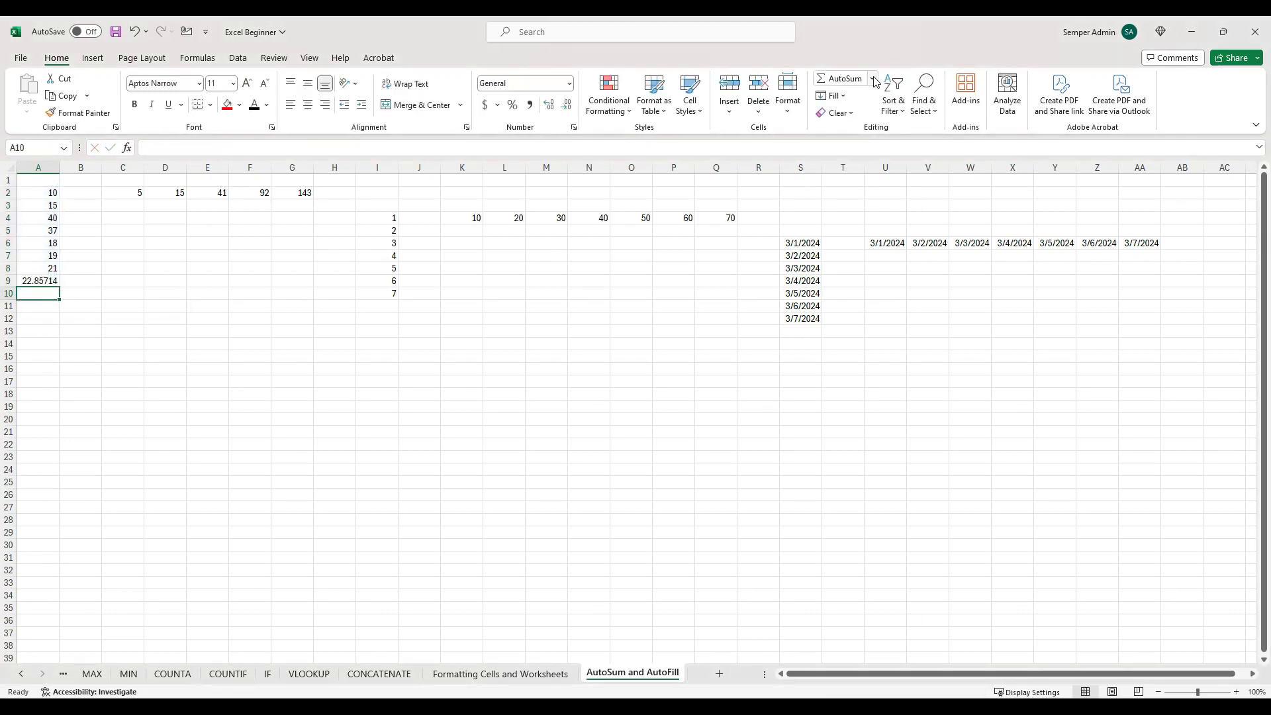
# - Change A9 to =MAX(A2:A8) so it shows 40
pyautogui.click(51, 282)
pyautogui.click(873, 78)
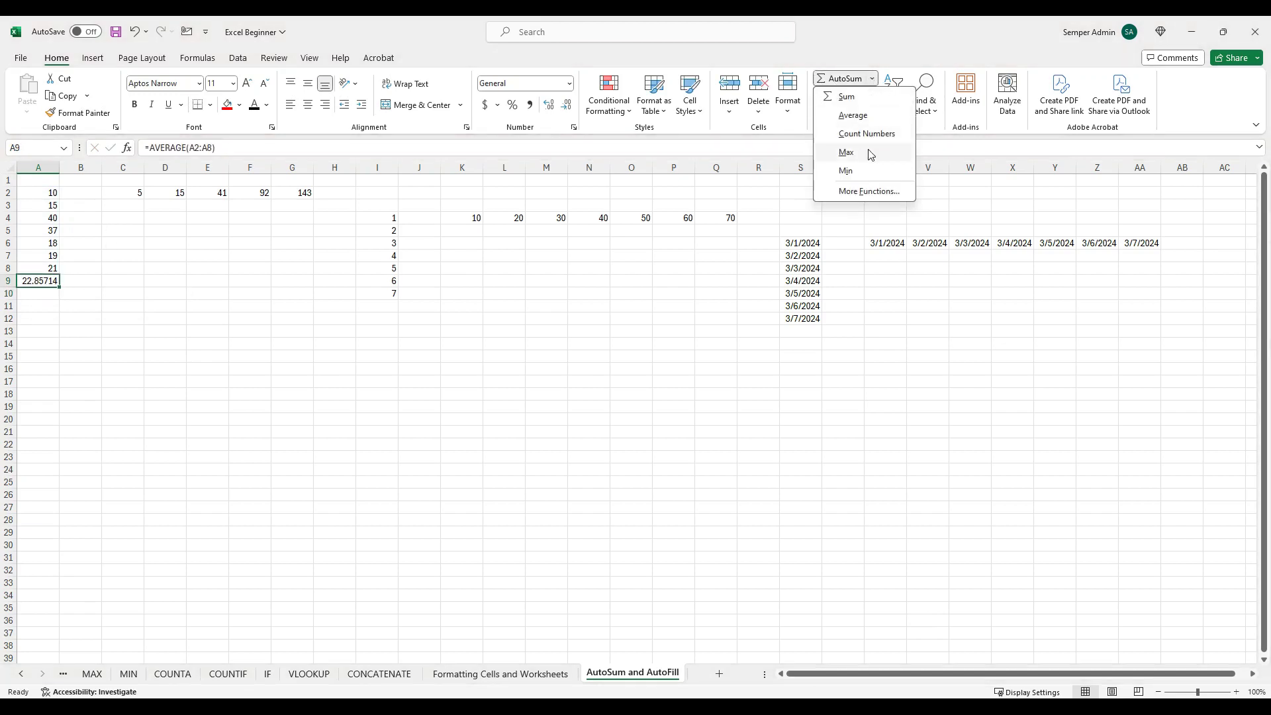
pyautogui.click(847, 152)
pyautogui.press('Return')
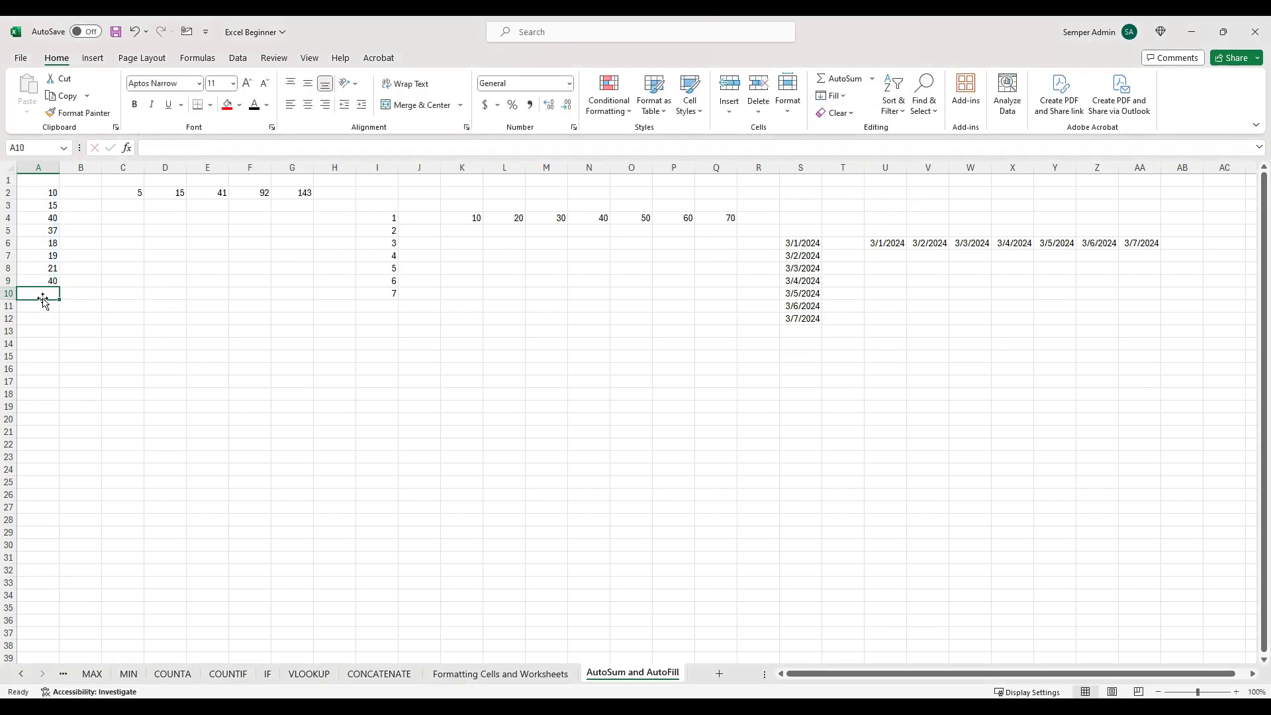
# - Clear A9, restore it with undo, and select H2 for the row total
pyautogui.click(44, 282)
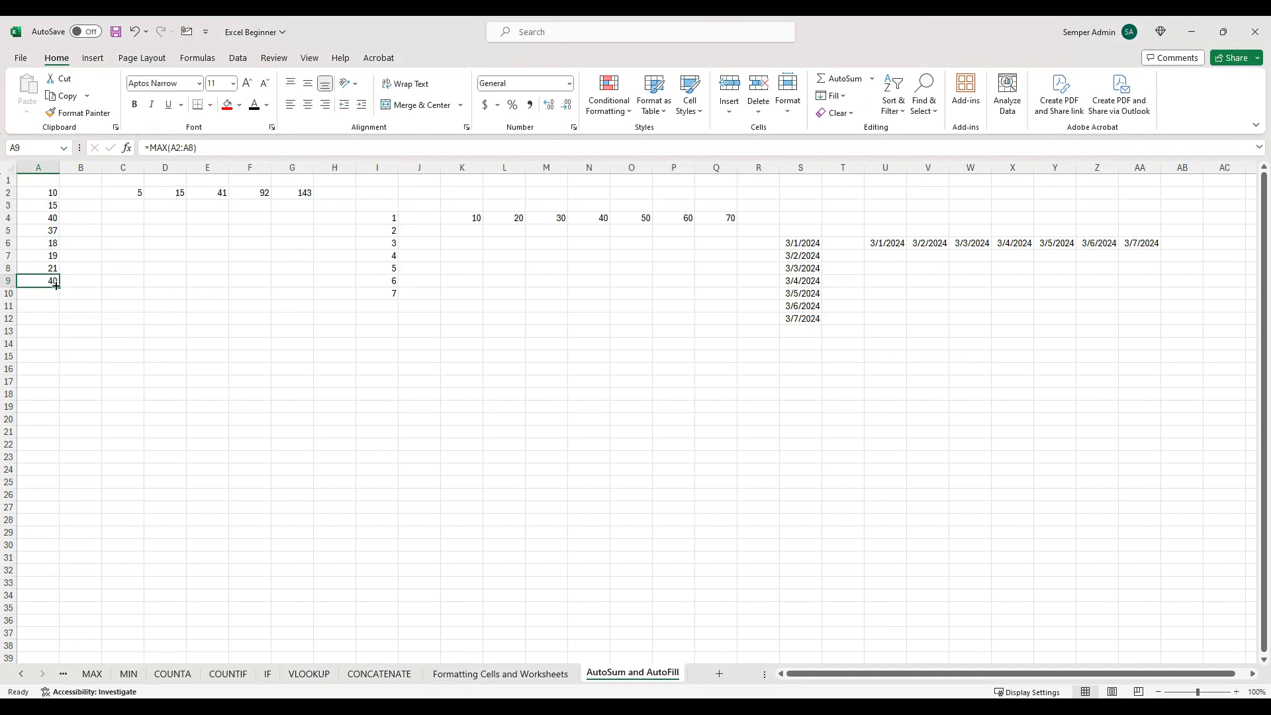
pyautogui.press('Delete')
pyautogui.hotkey('ctrl', 'z')
pyautogui.moveTo(115, 194); pyautogui.dragTo(335, 193)
pyautogui.click(335, 193)
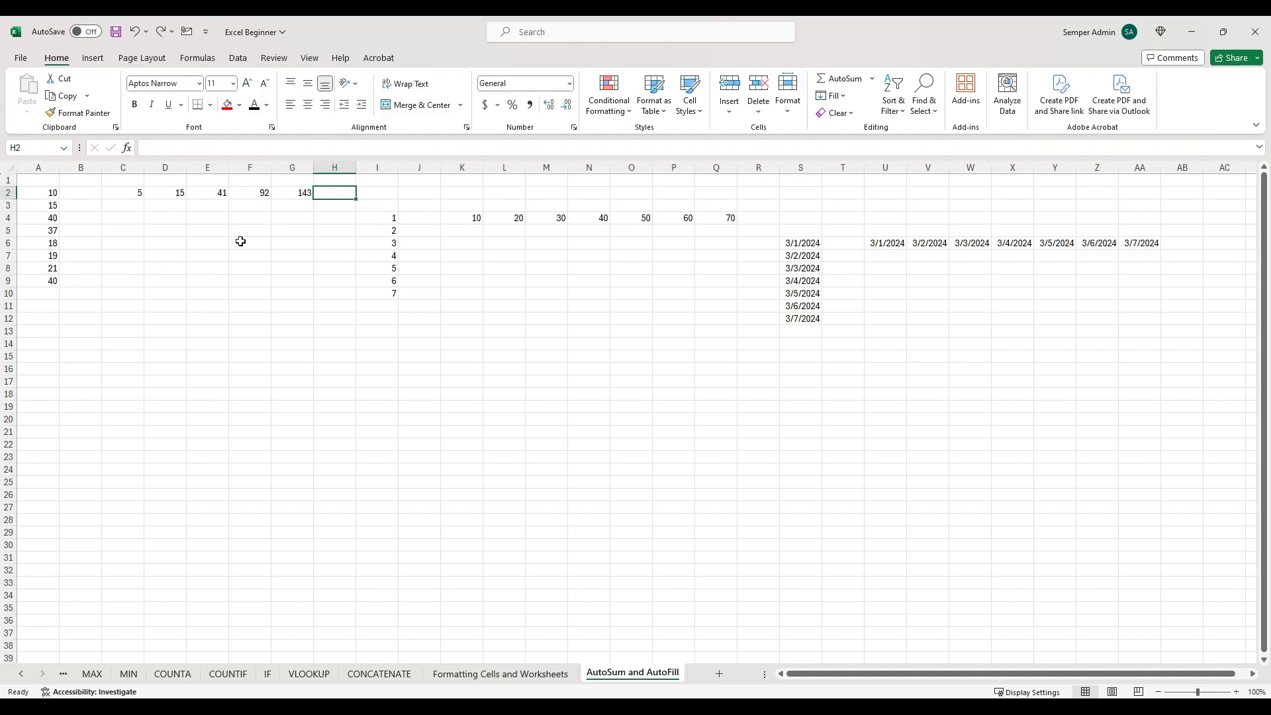
# - AutoSum =SUM(C2:G2) into H2 showing 296, and check it against the C2:G2 selection
pyautogui.click(840, 78)
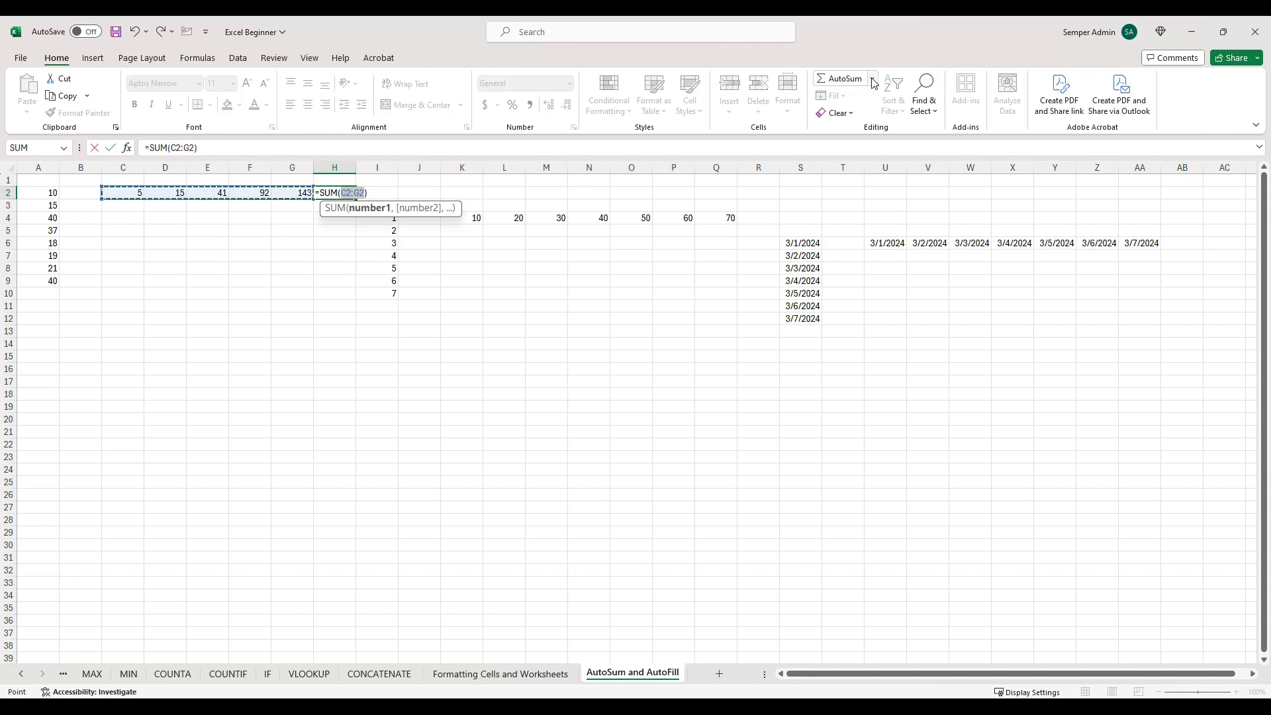
pyautogui.press('Return')
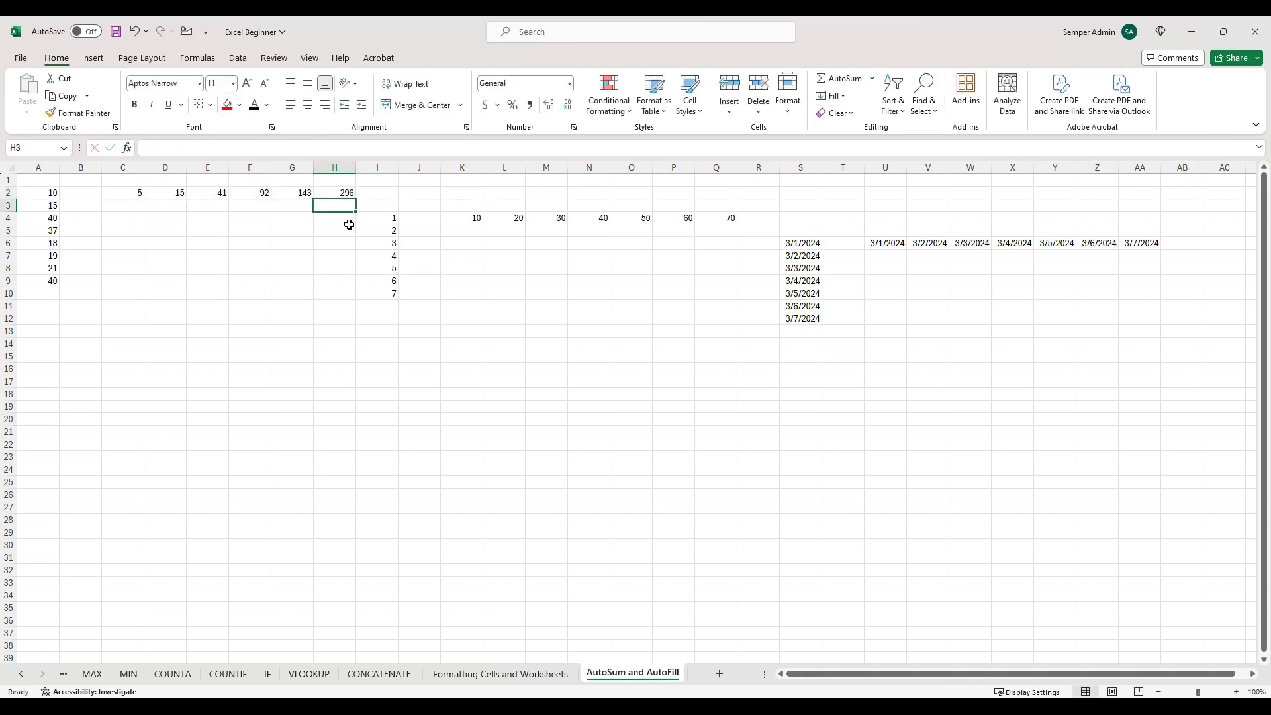
pyautogui.moveTo(141, 193); pyautogui.dragTo(313, 193)
pyautogui.moveTo(116, 193); pyautogui.dragTo(305, 192)
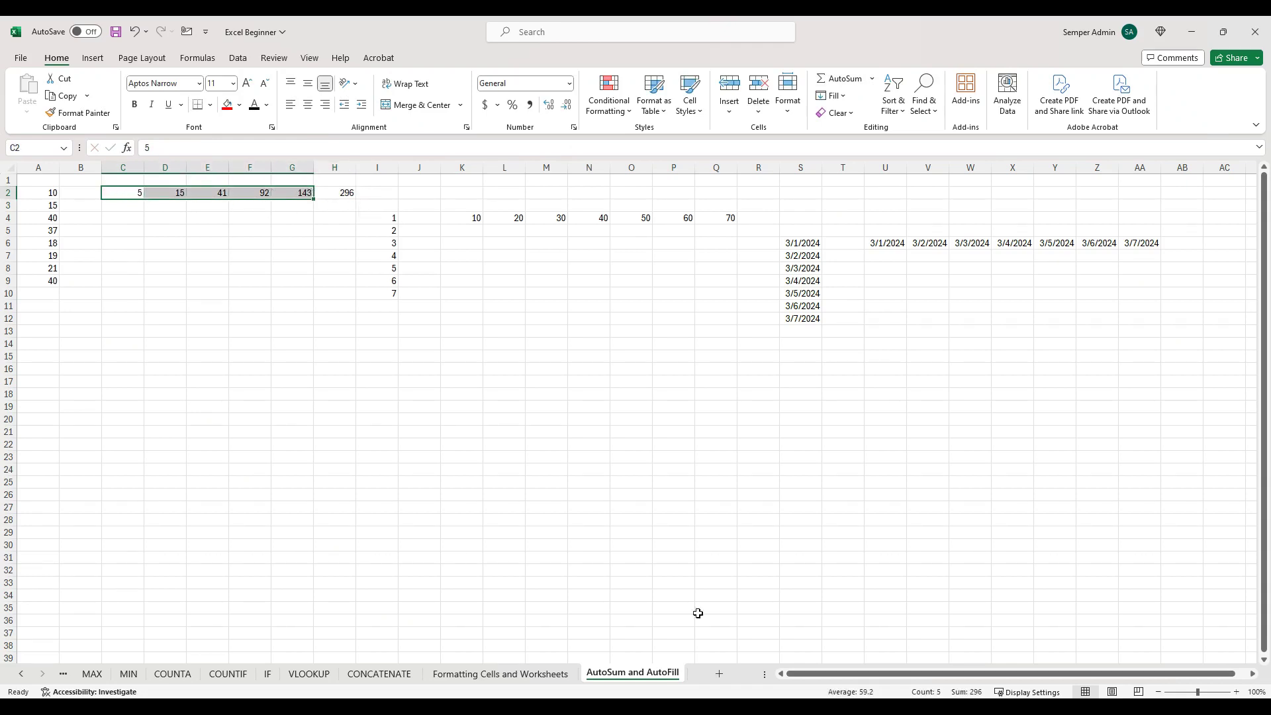
pyautogui.click(346, 192)
pyautogui.click(872, 79)
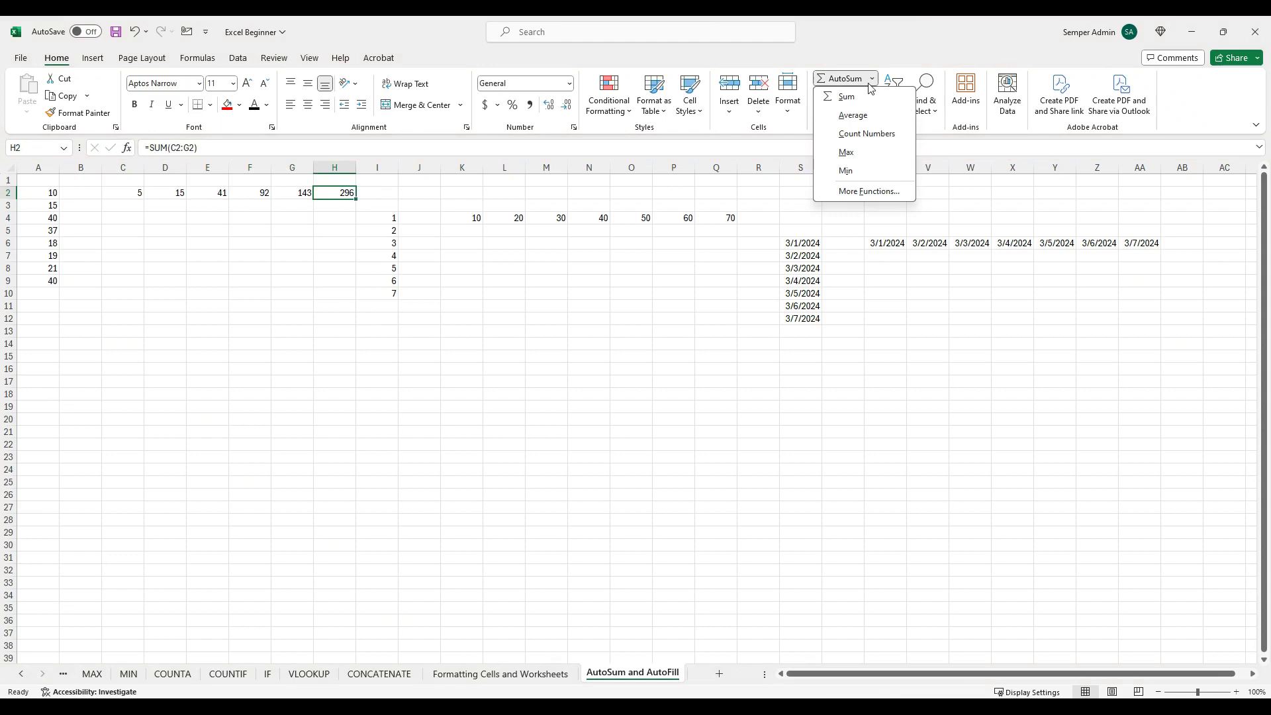
pyautogui.press('Escape')
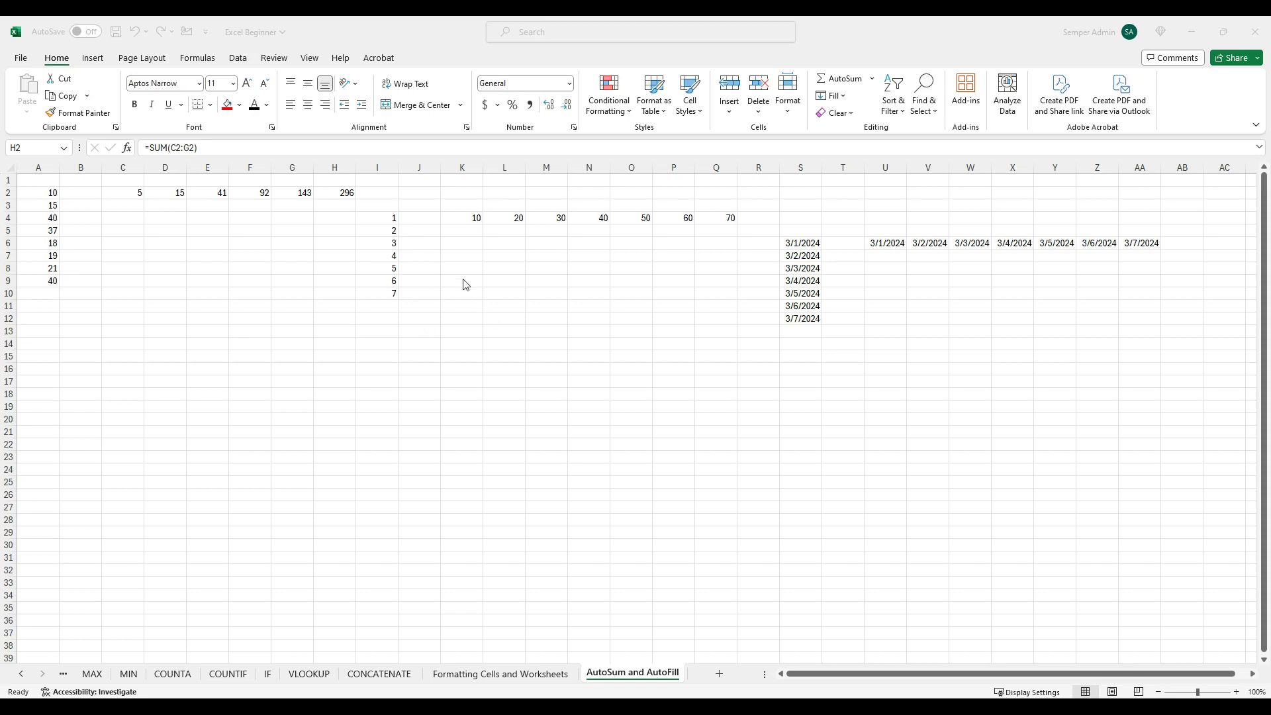
# - Select I4:I30 and try Flash Fill, dismissing its warning
pyautogui.moveTo(390, 219); pyautogui.dragTo(383, 550)
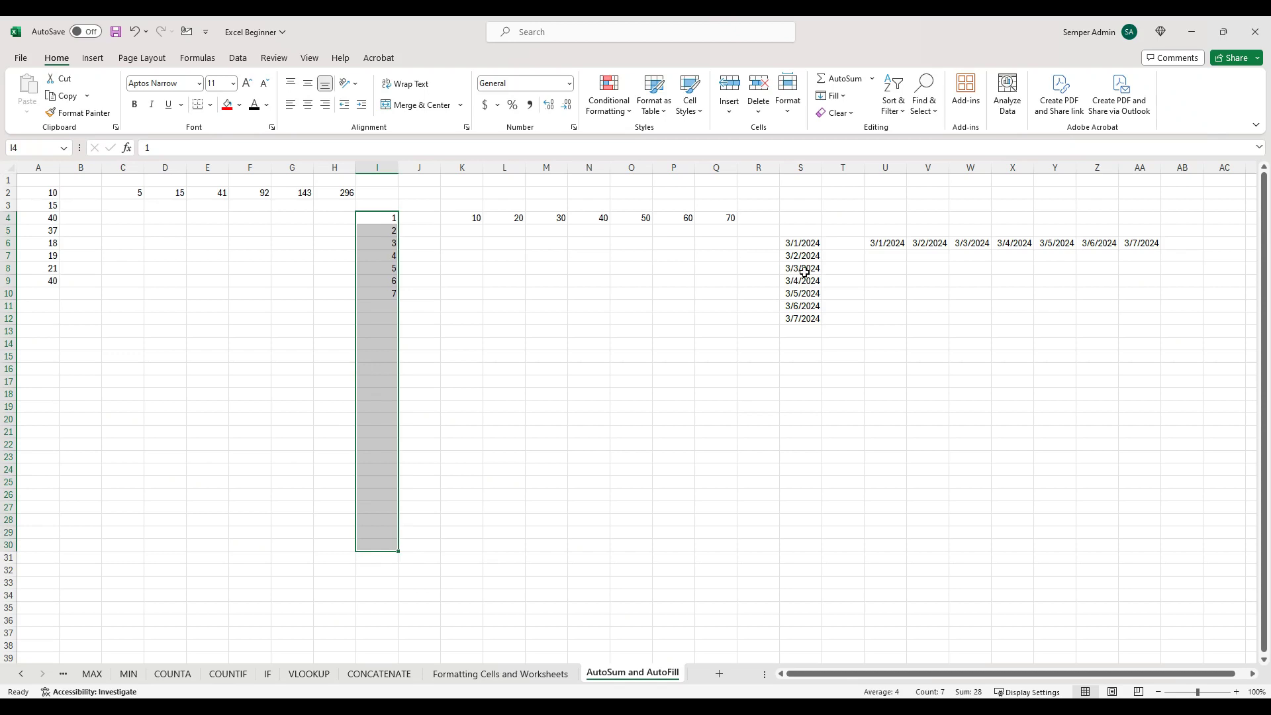
pyautogui.click(835, 96)
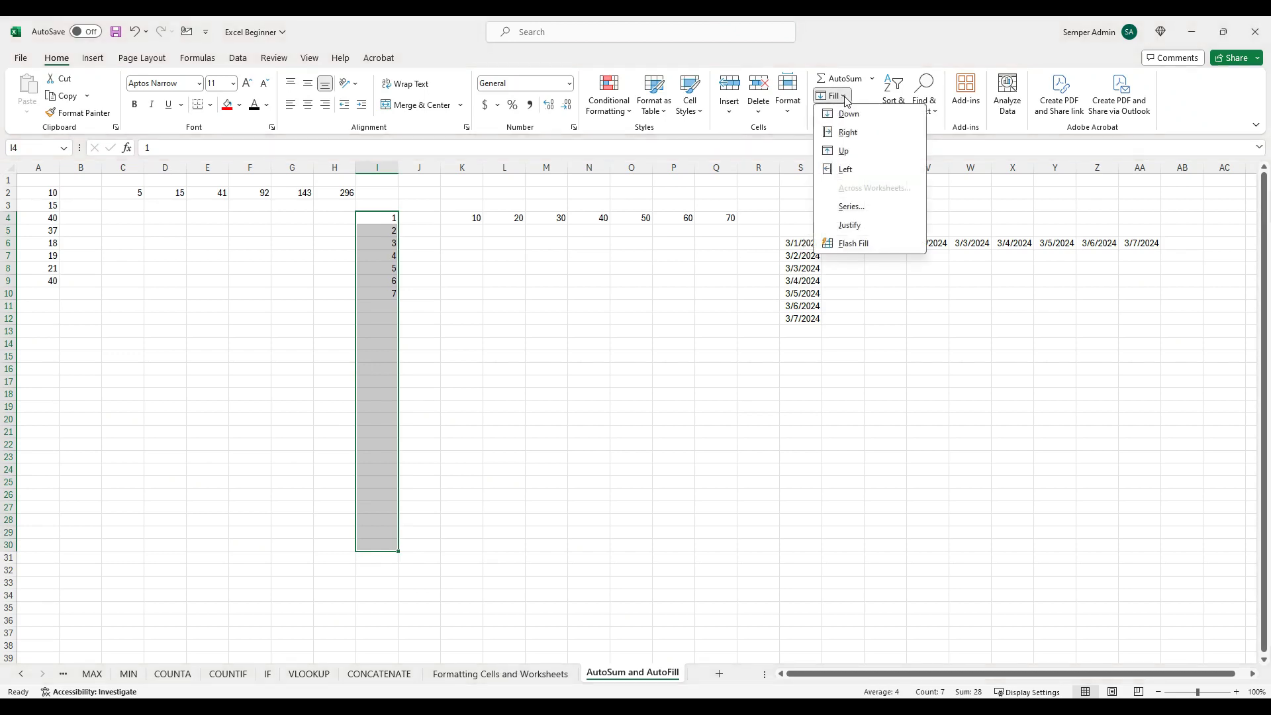
pyautogui.click(876, 243)
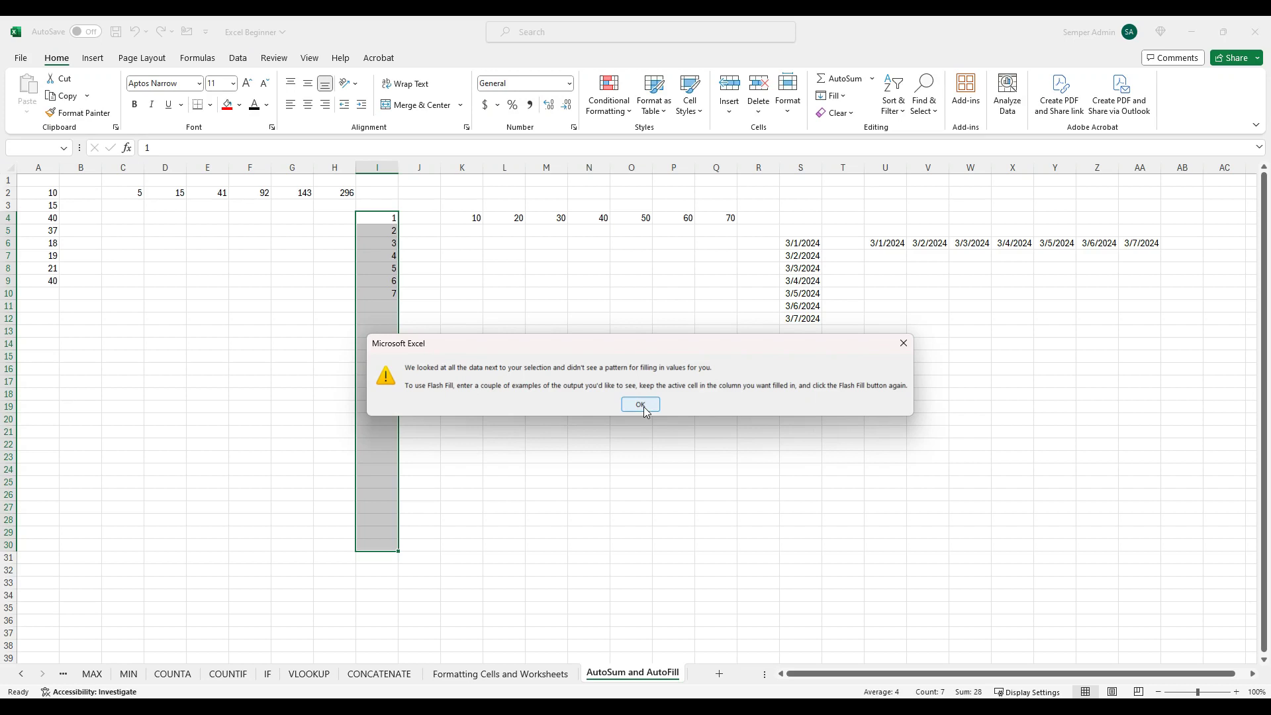
pyautogui.click(646, 409)
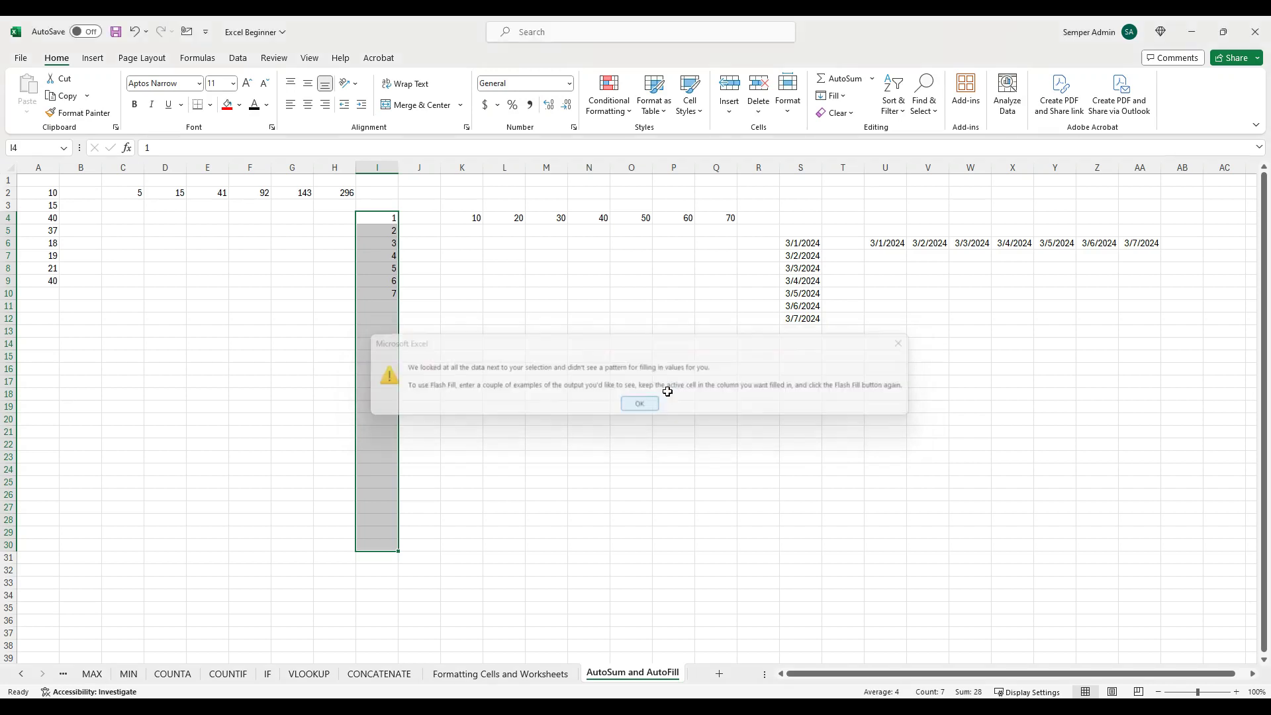
# - Fill I4:I30 as a Trend series counting 1 to 27
pyautogui.click(844, 98)
pyautogui.click(874, 208)
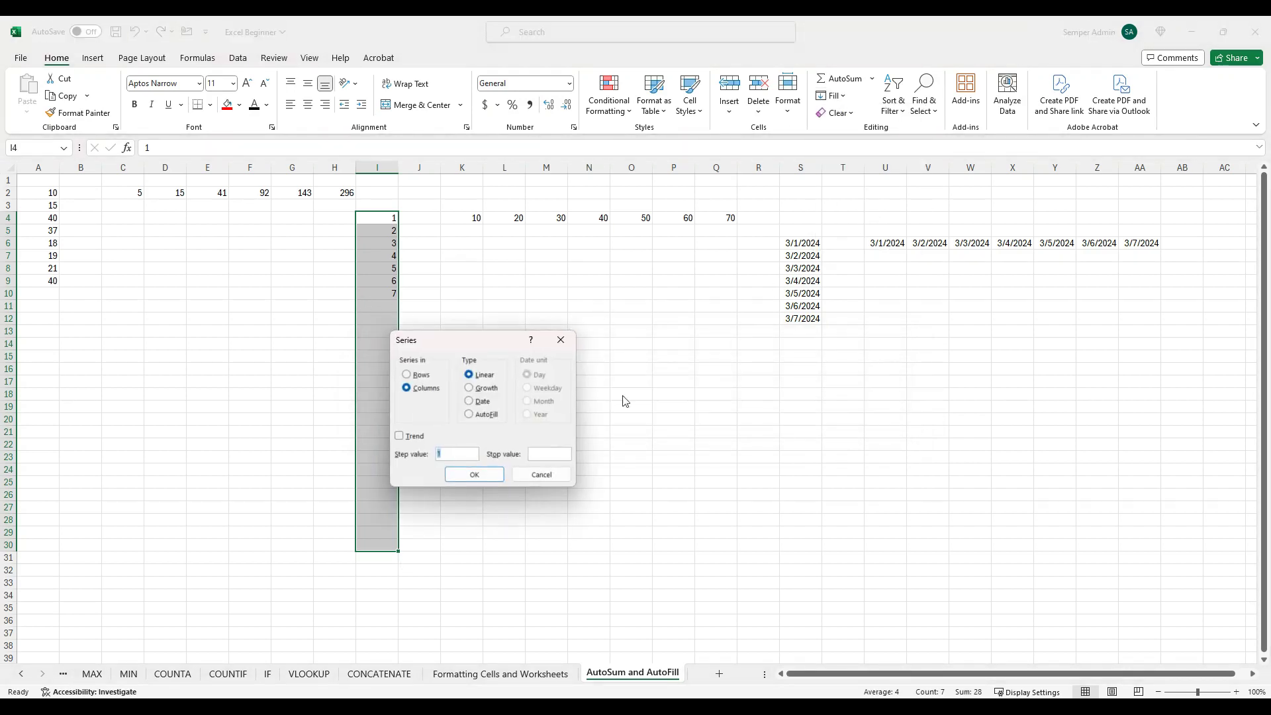
pyautogui.click(400, 435)
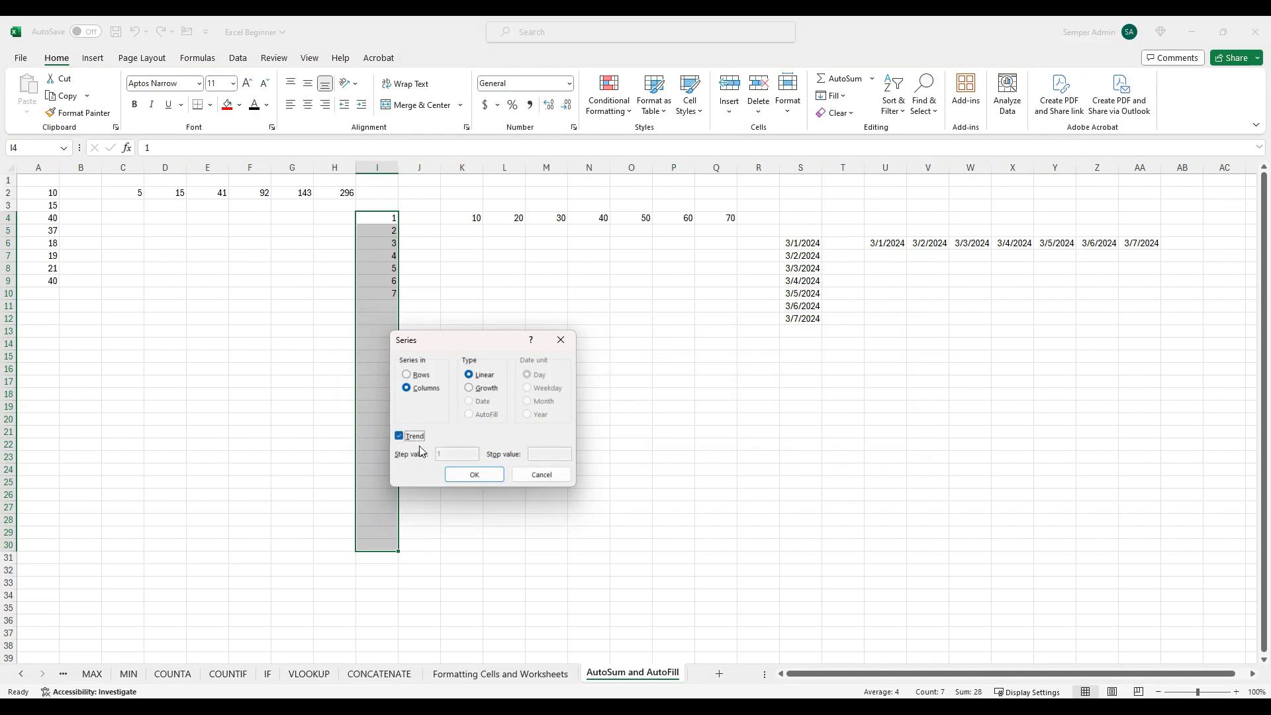
pyautogui.click(472, 474)
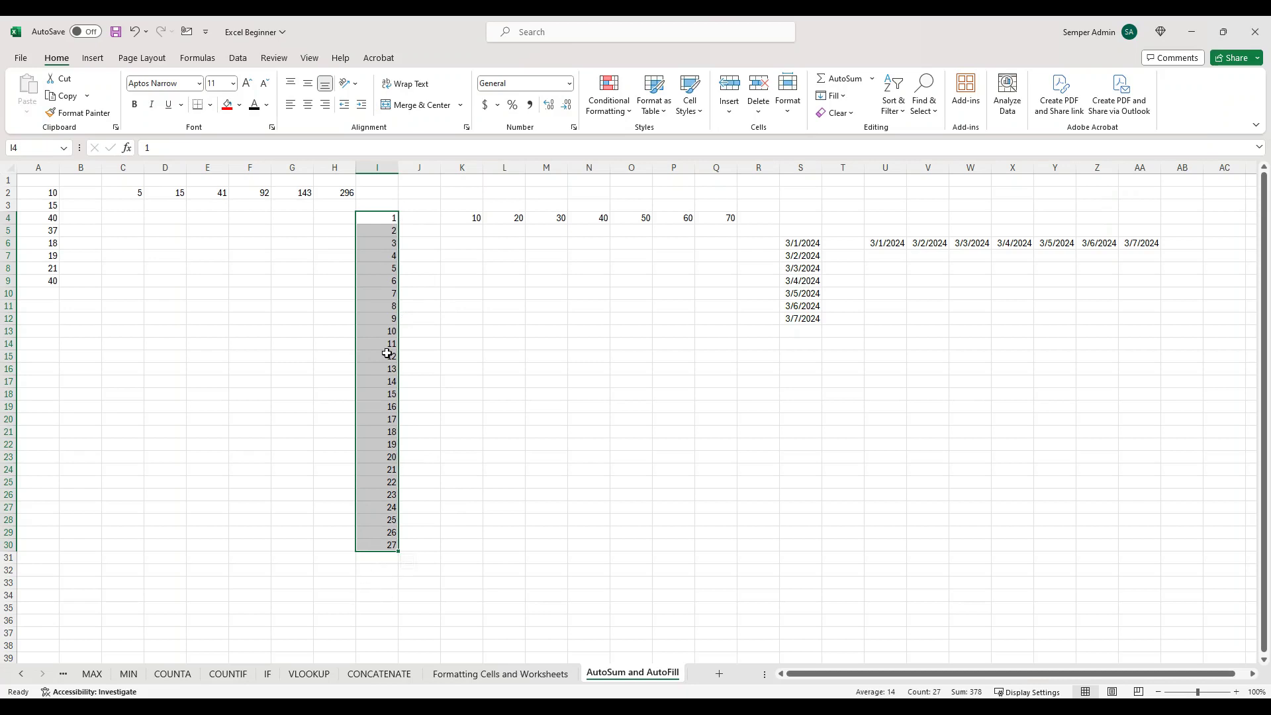
# - Open the Fill Series dialog and fill menu, closing both without changes
pyautogui.click(383, 558)
pyautogui.click(842, 96)
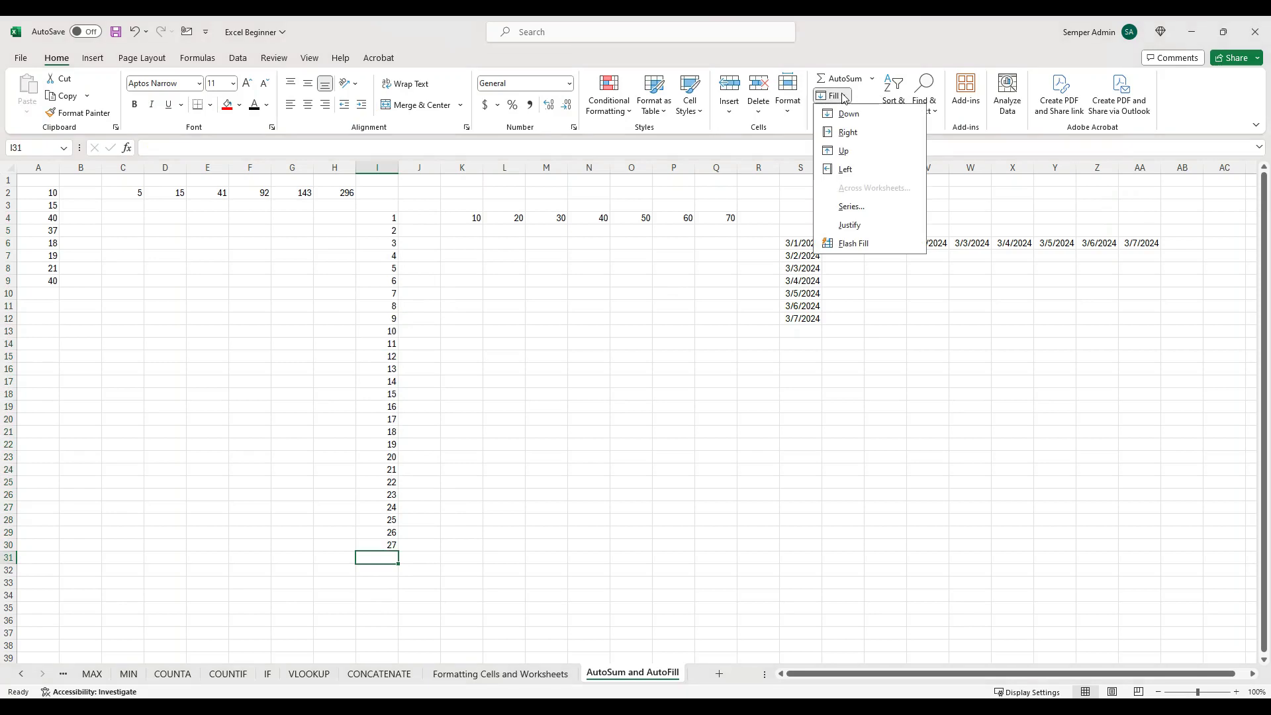
pyautogui.click(851, 206)
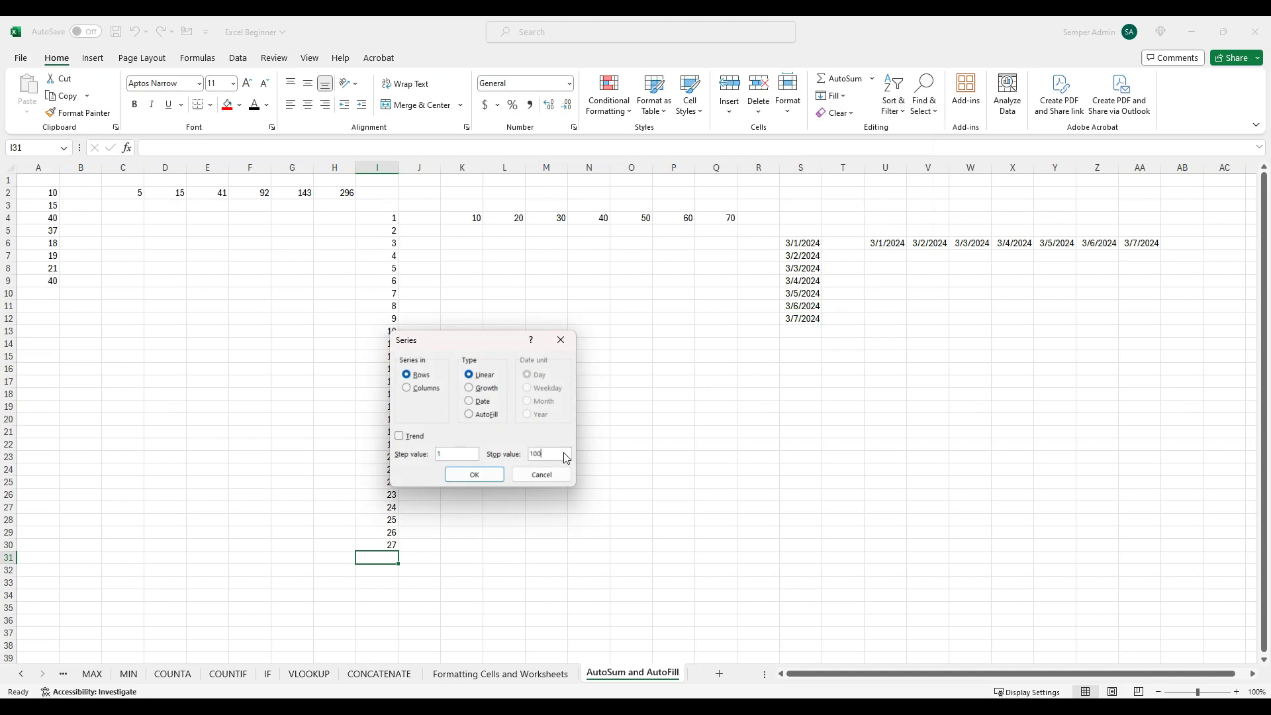
pyautogui.press('Return')
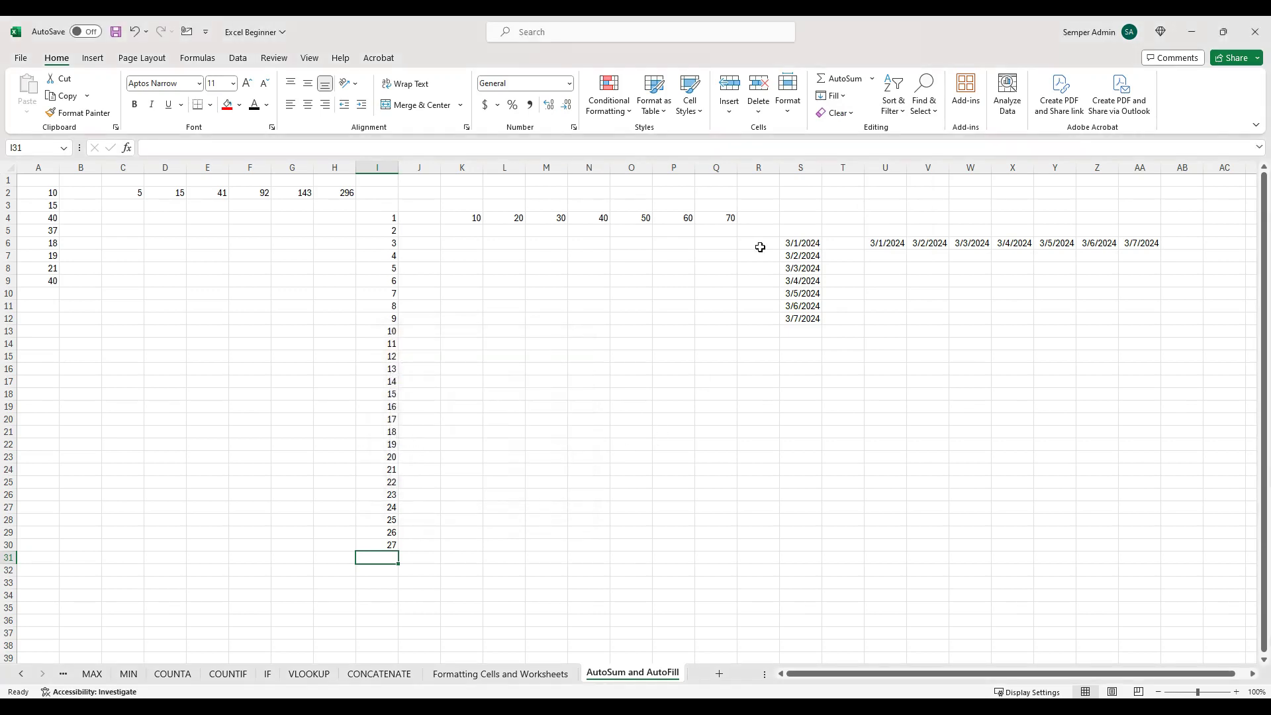
pyautogui.click(833, 95)
pyautogui.click(422, 236)
# - Fill column I with a series stopping at 100, then select the values 10 through 100
pyautogui.moveTo(381, 218); pyautogui.dragTo(402, 637)
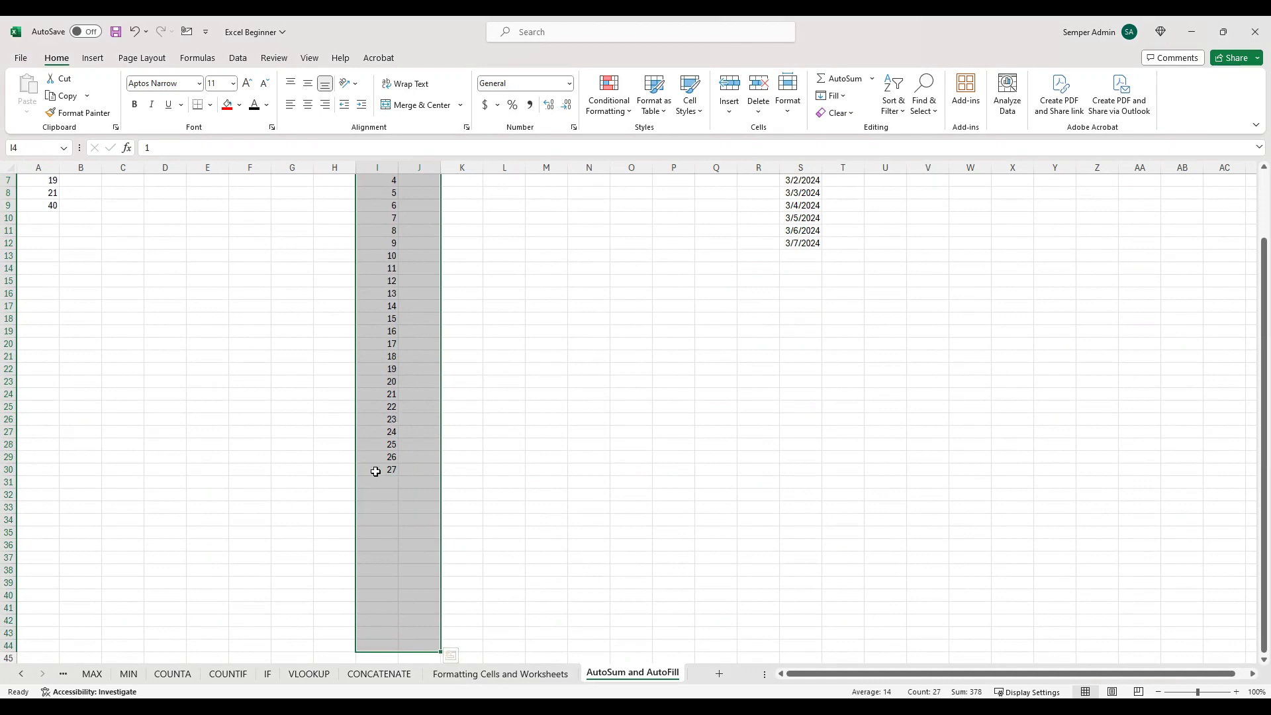
pyautogui.scroll(2, 375, 470)
pyautogui.moveTo(392, 221); pyautogui.dragTo(397, 636)
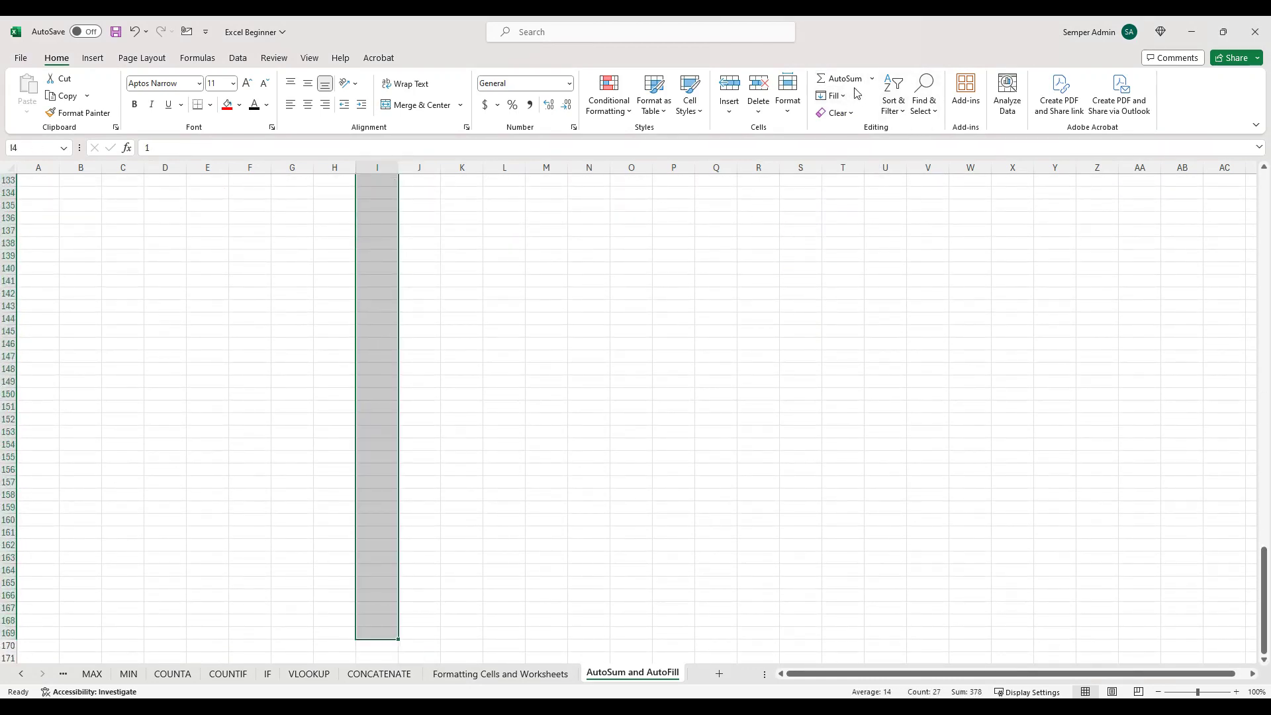
pyautogui.click(831, 96)
pyautogui.click(868, 208)
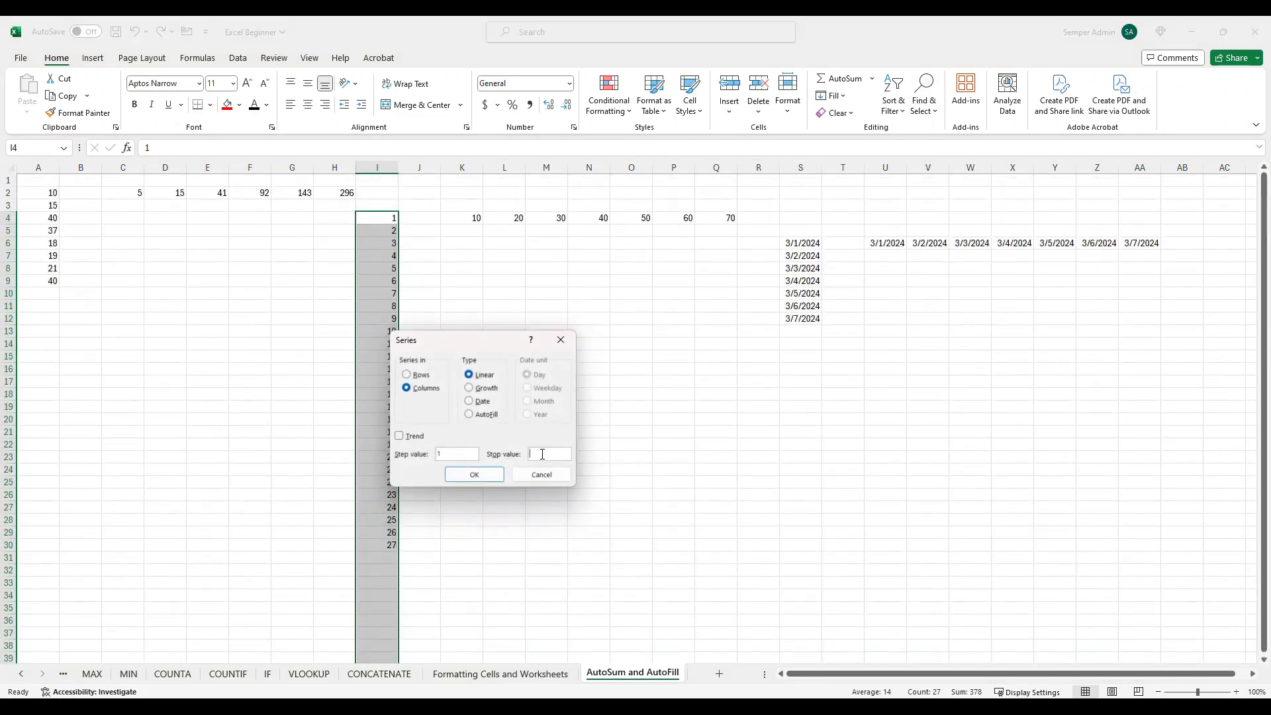
pyautogui.press('Return')
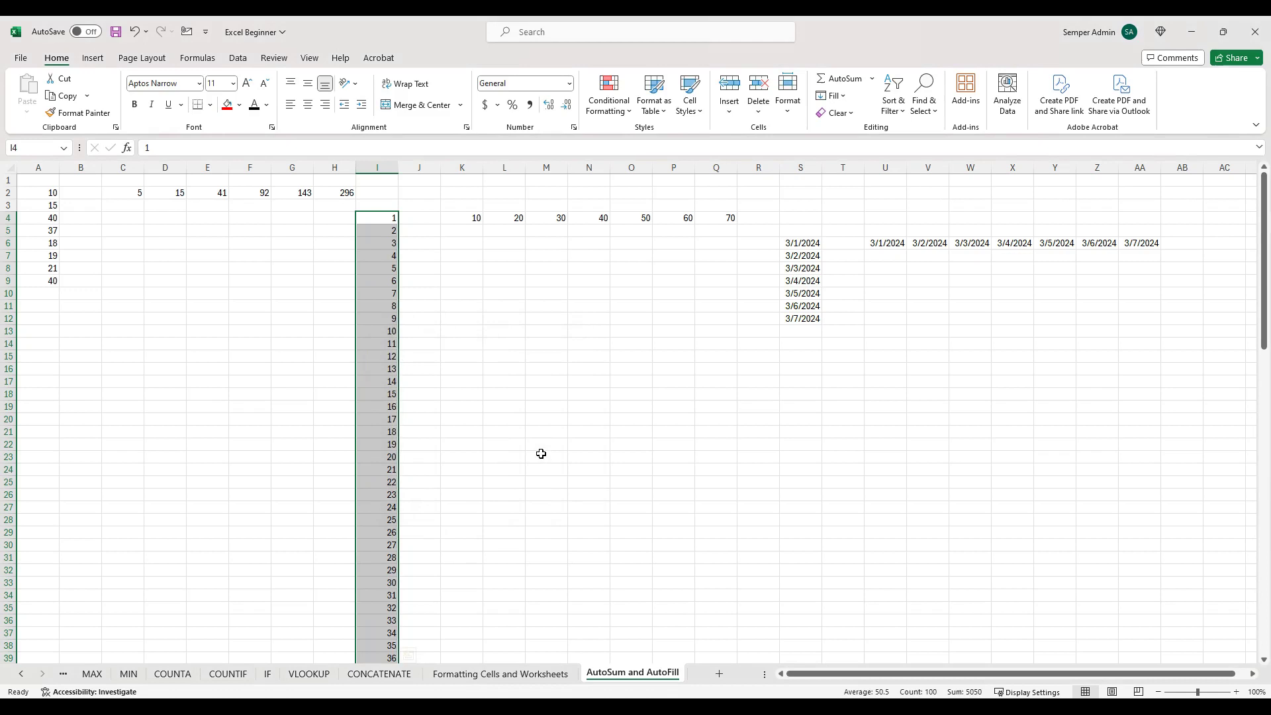
pyautogui.moveTo(1263, 260); pyautogui.dragTo(1261, 573)
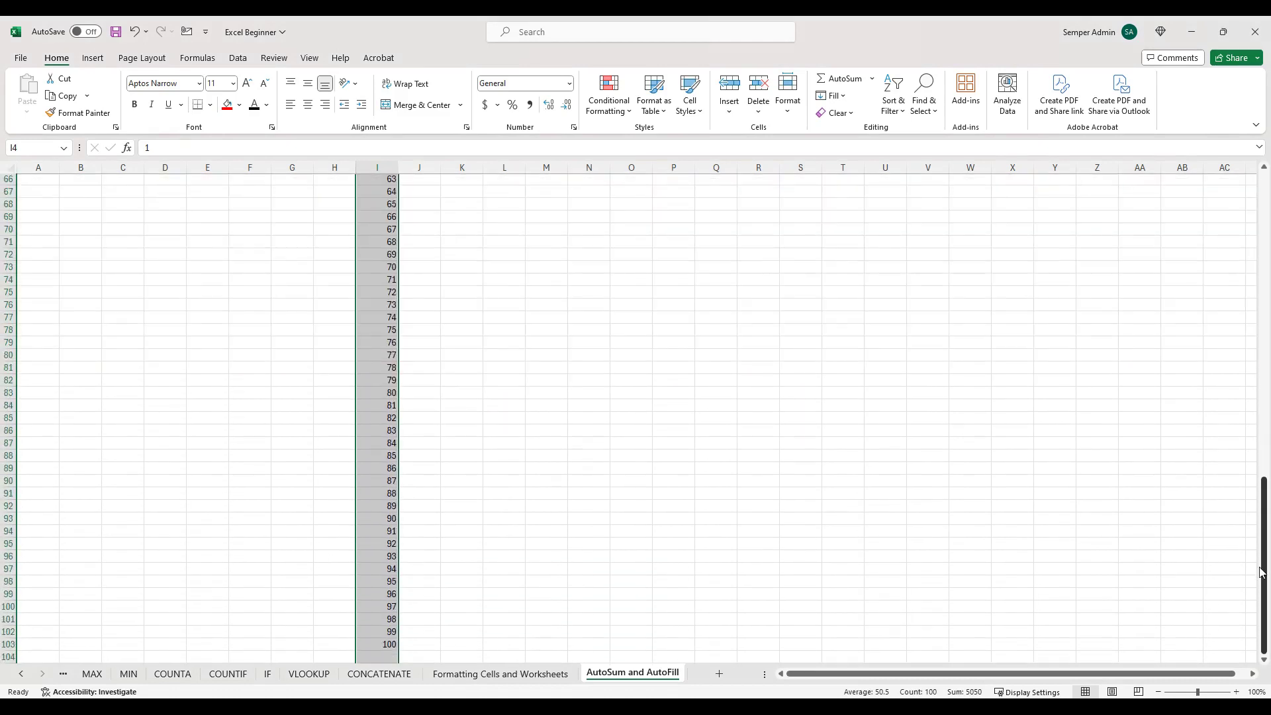
pyautogui.moveTo(389, 645); pyautogui.dragTo(377, 304)
# - Delete the values 10–100 so column I keeps only 1 through 9
pyautogui.press('Delete')
pyautogui.scroll(-20, 569, 298)
pyautogui.scroll(20, 537, 303)
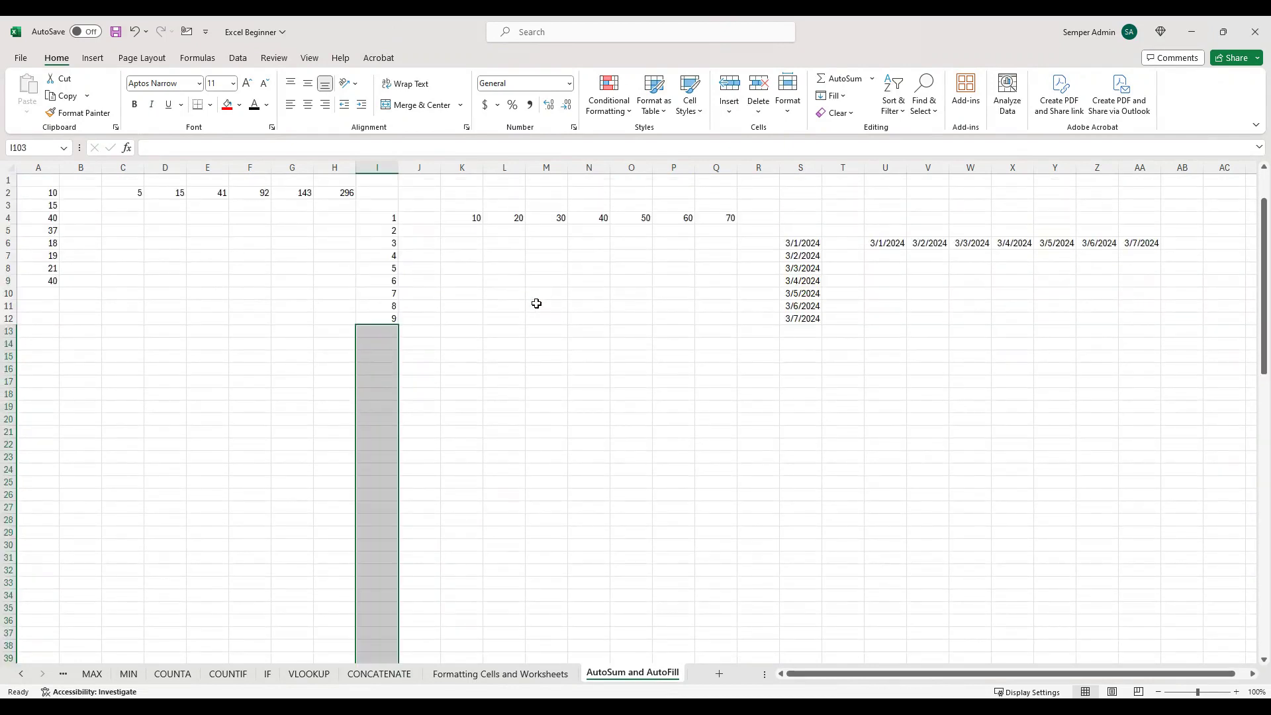
pyautogui.click(563, 342)
pyautogui.click(840, 96)
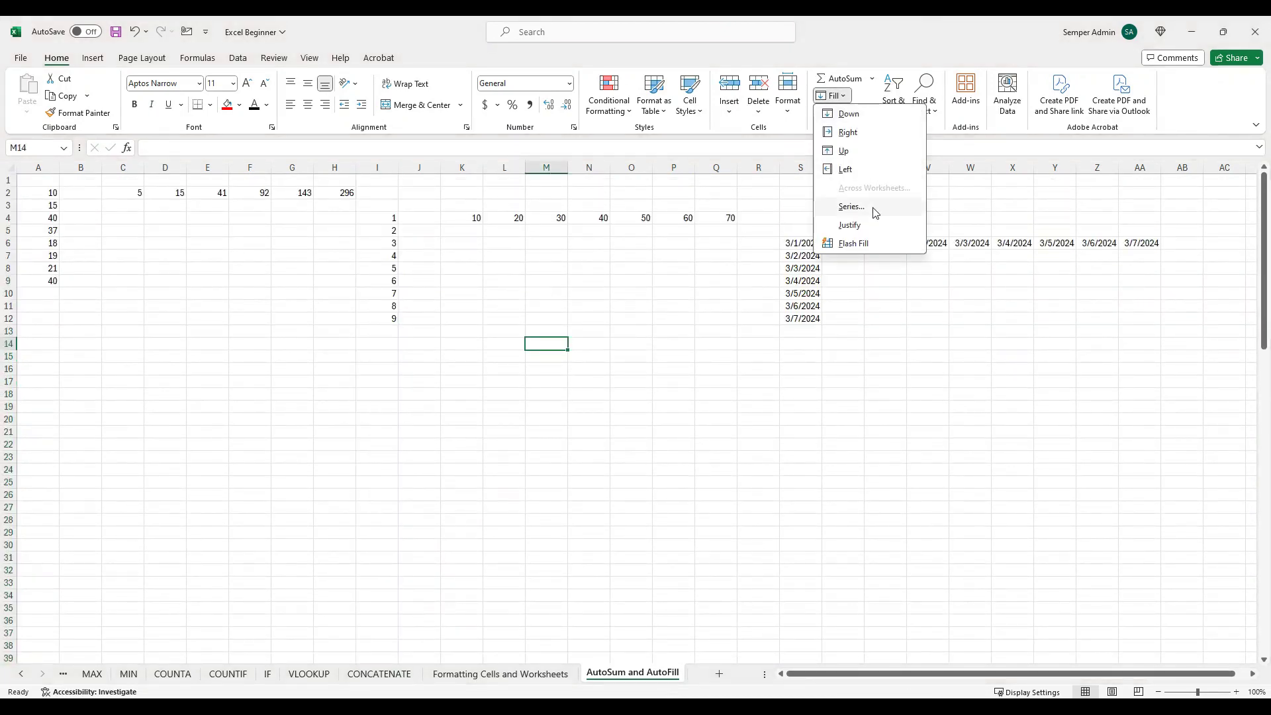
pyautogui.click(398, 316)
pyautogui.click(390, 318)
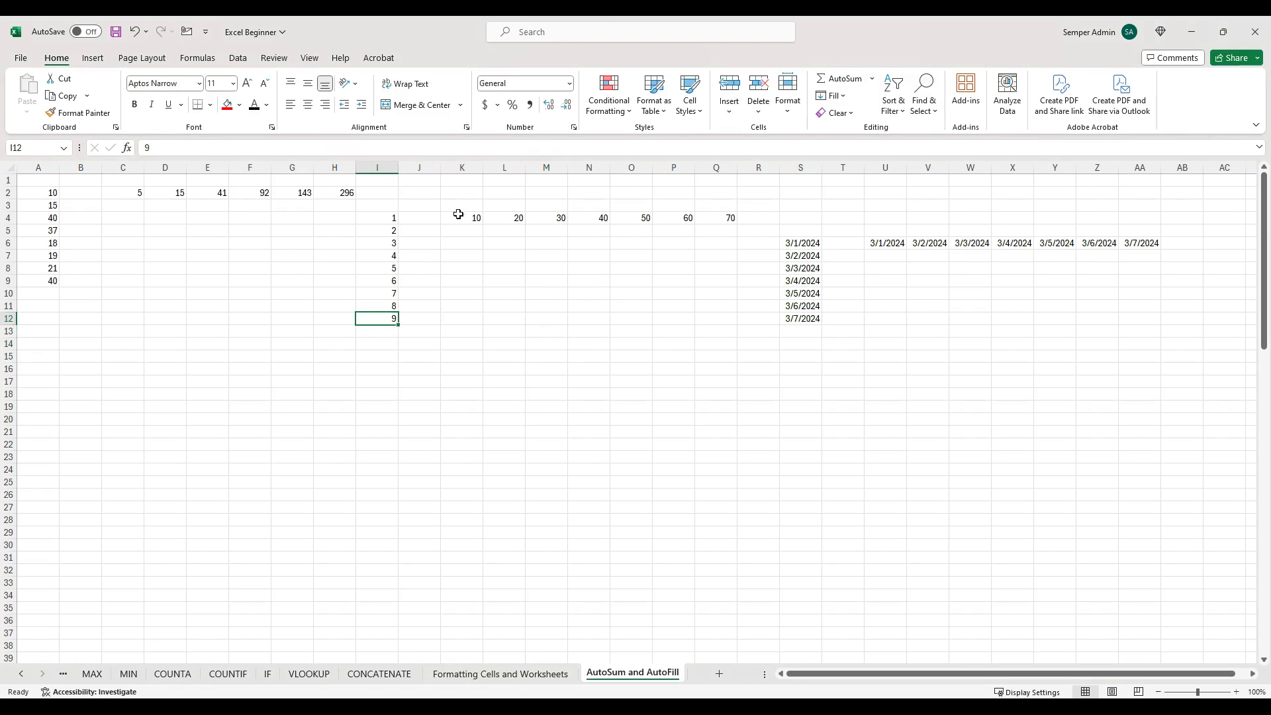
# - Extend row 4 from K4 to R4 as a trend series reaching 80
pyautogui.click(768, 213)
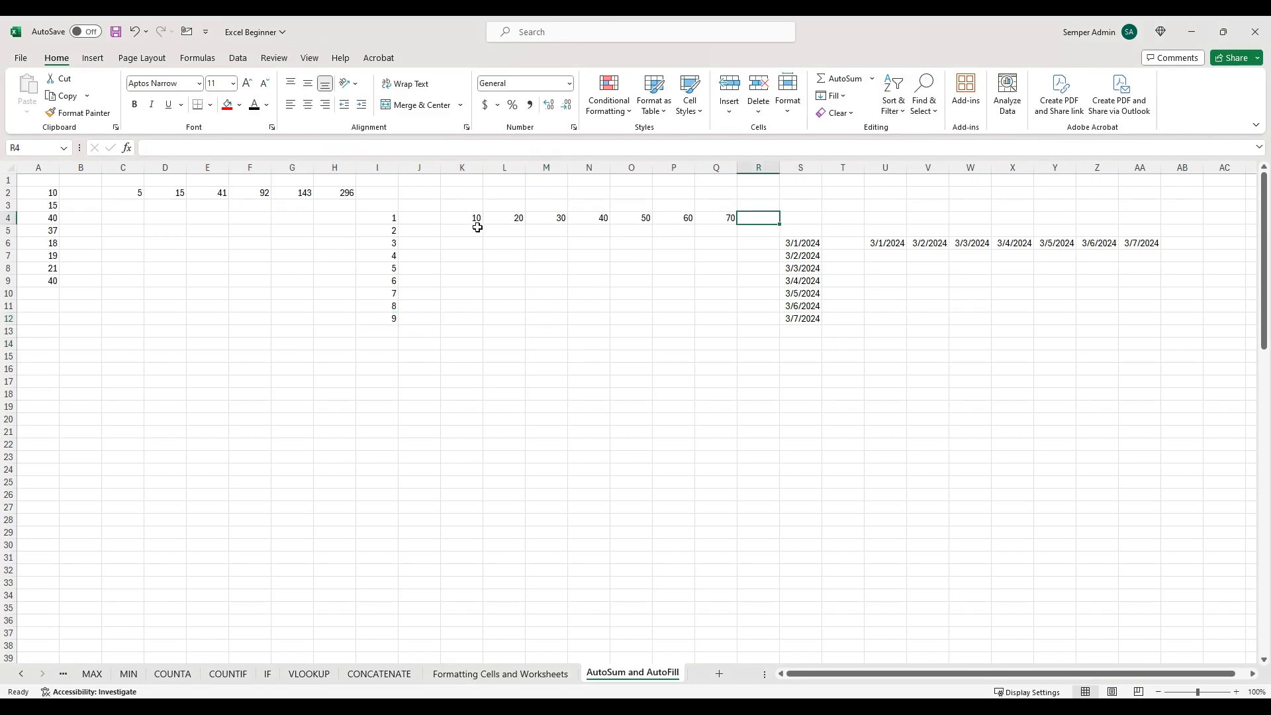
pyautogui.moveTo(469, 218); pyautogui.dragTo(775, 216)
pyautogui.click(834, 96)
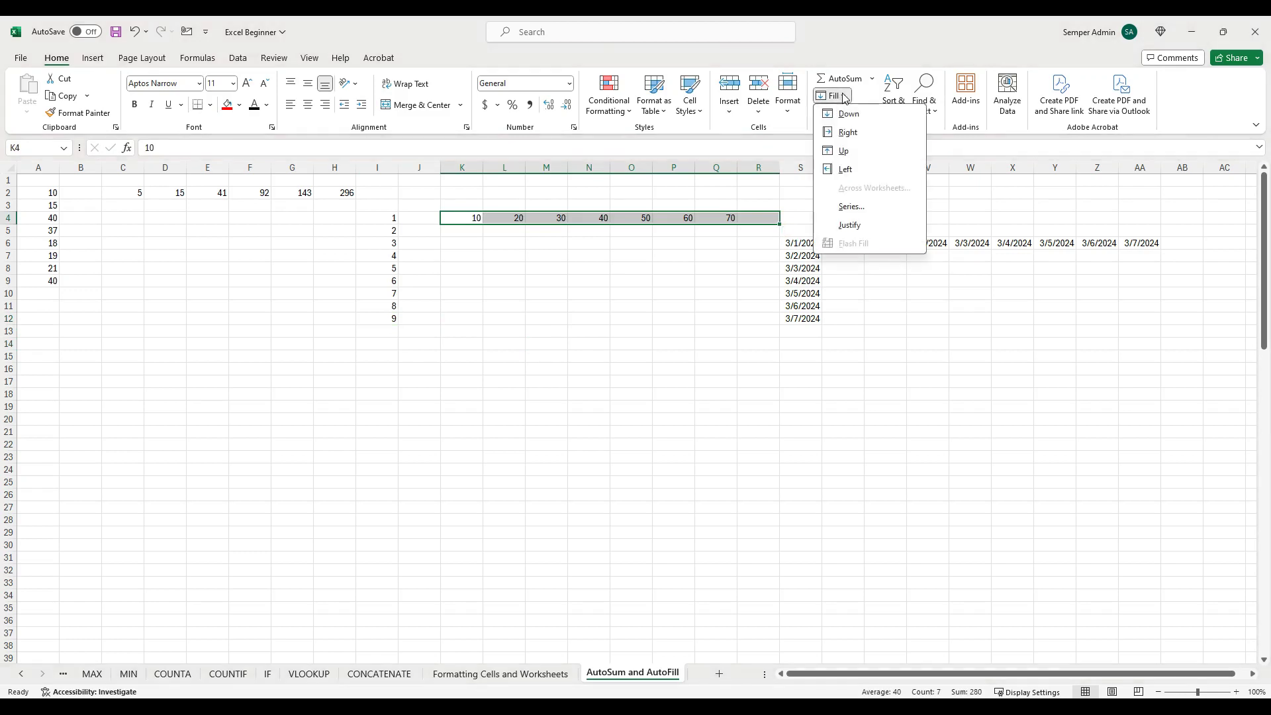
pyautogui.click(850, 207)
pyautogui.click(400, 435)
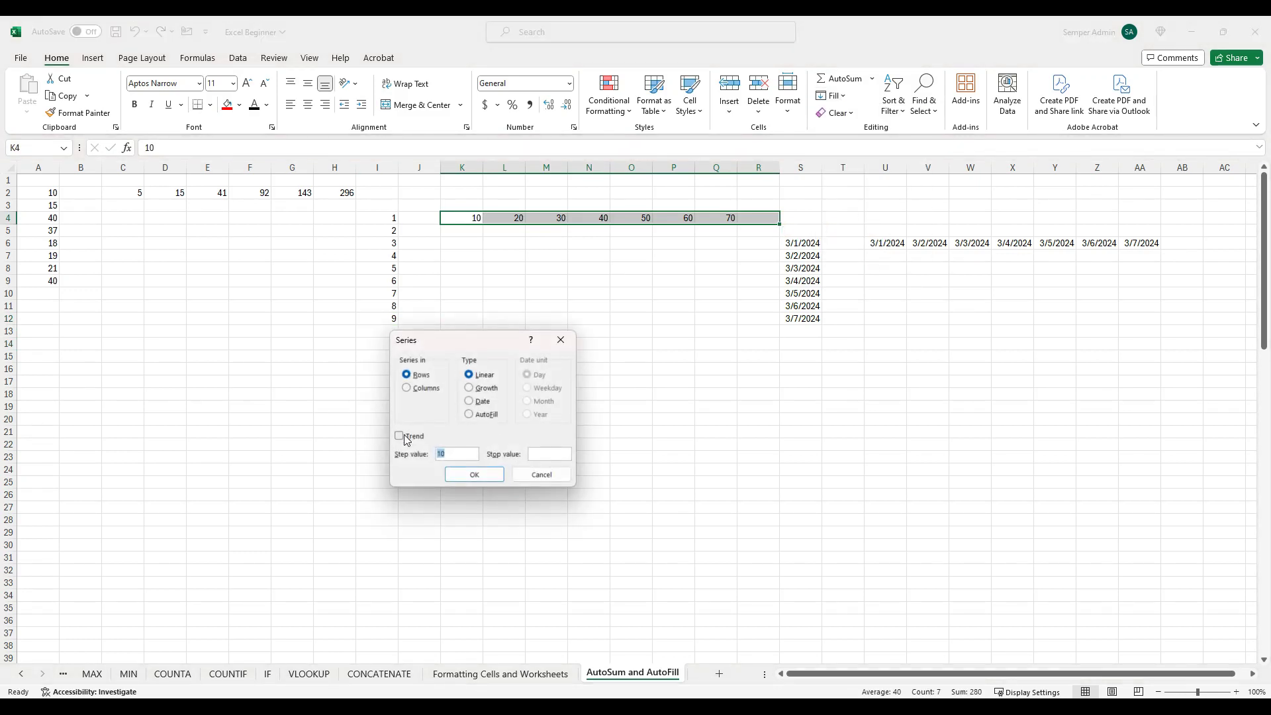
pyautogui.click(480, 477)
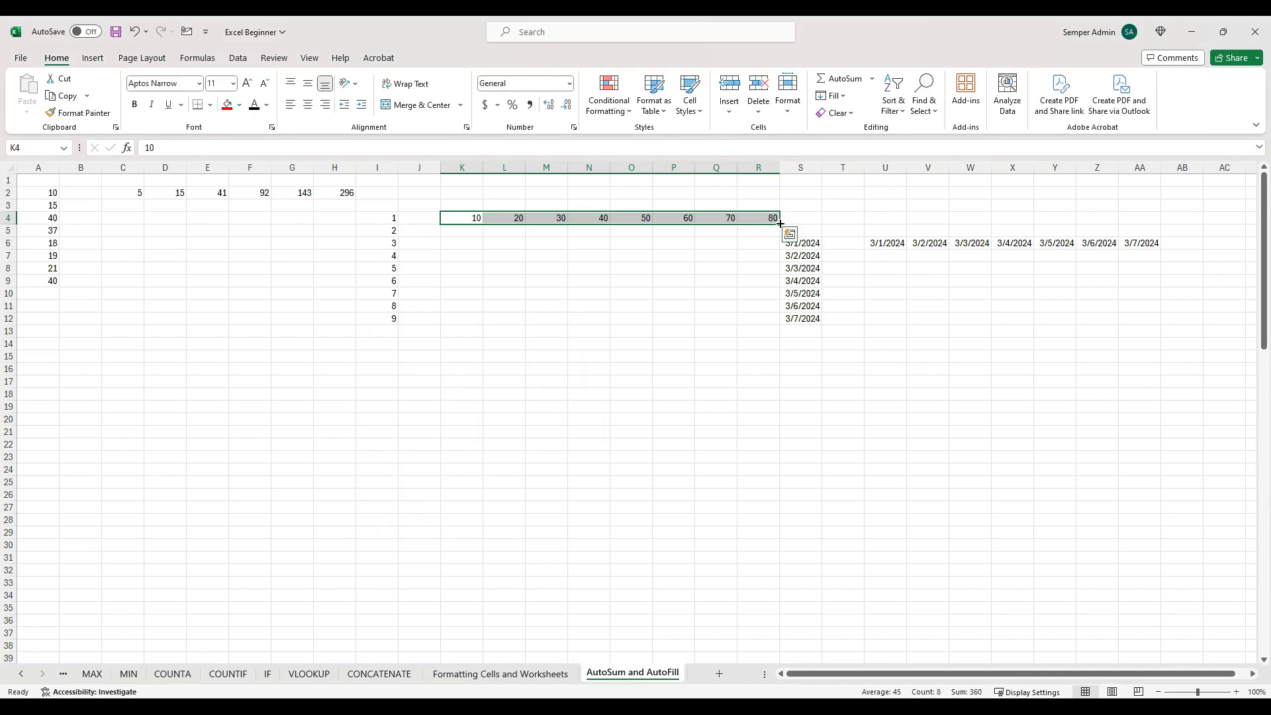
pyautogui.click(814, 217)
# - Extend the row 4 trend across K4:W4 up to 130
pyautogui.moveTo(964, 211)
pyautogui.mouseDown()
pyautogui.moveTo(483, 219)
pyautogui.moveTo(954, 223)
pyautogui.mouseUp()
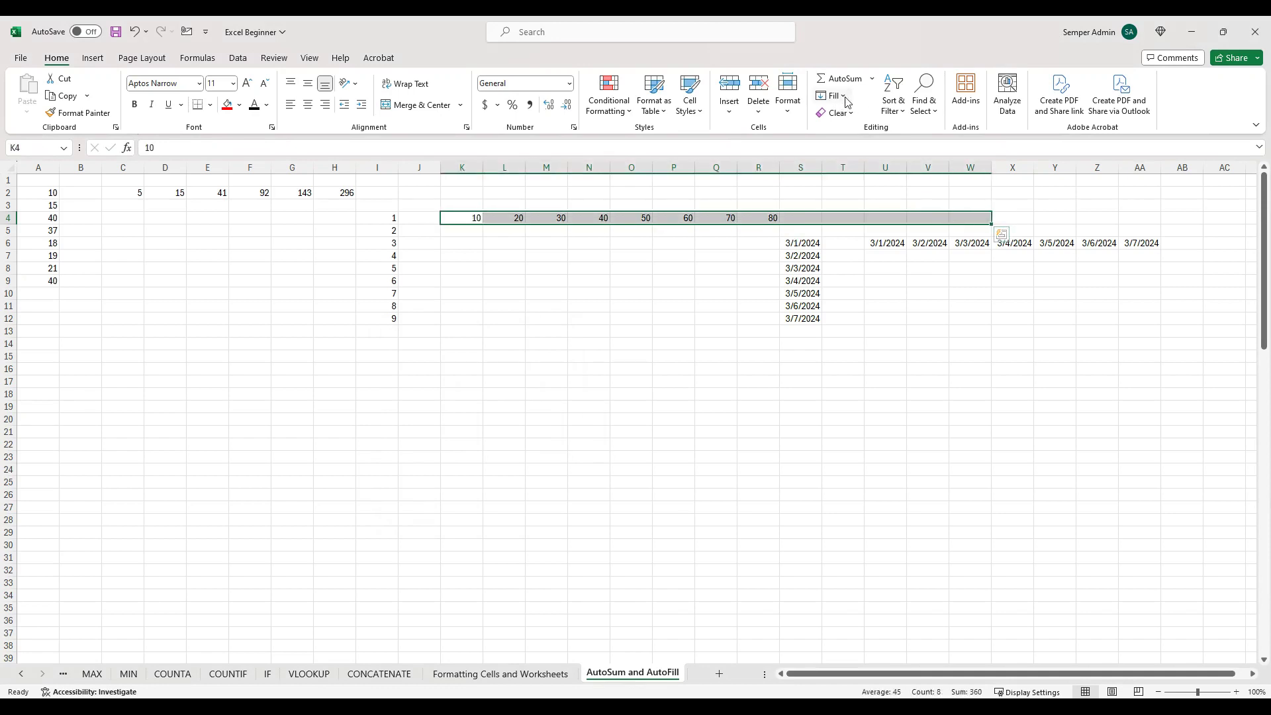
pyautogui.click(831, 95)
pyautogui.click(854, 207)
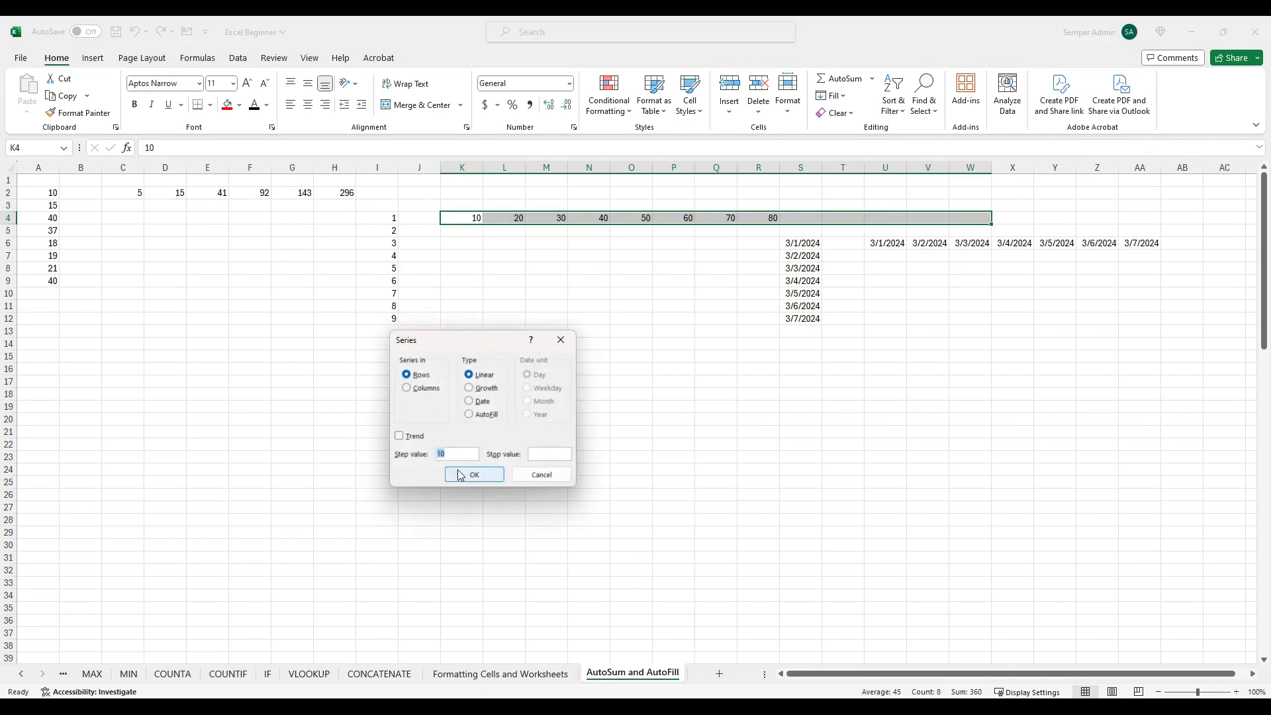
pyautogui.click(399, 435)
pyautogui.click(474, 474)
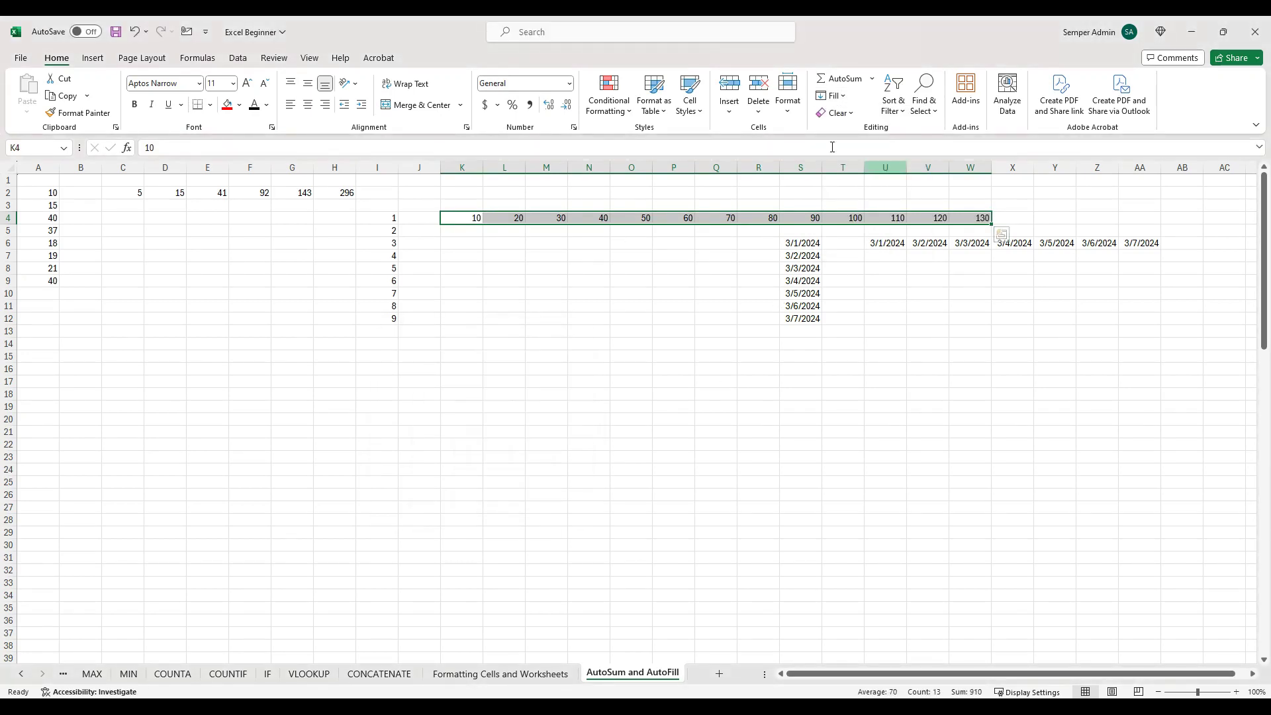
# - Try the Growth series type on row 4, then cancel and deselect
pyautogui.click(831, 96)
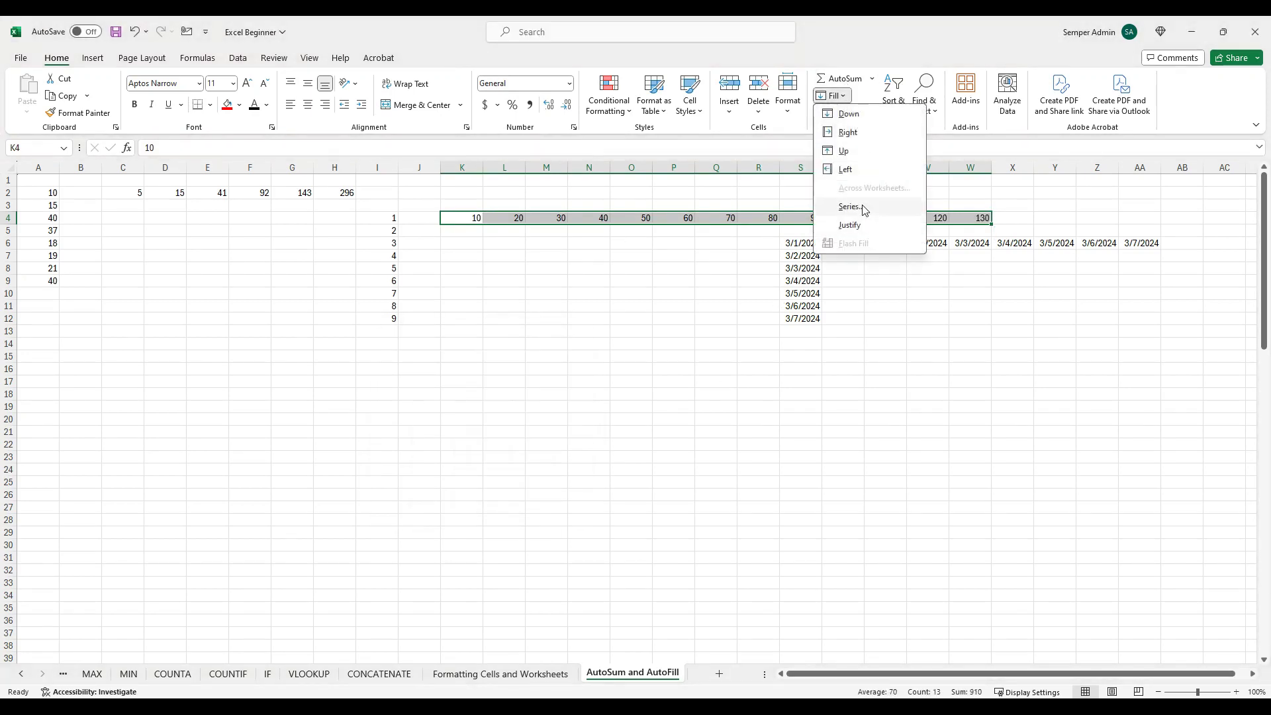
pyautogui.click(854, 207)
pyautogui.click(470, 388)
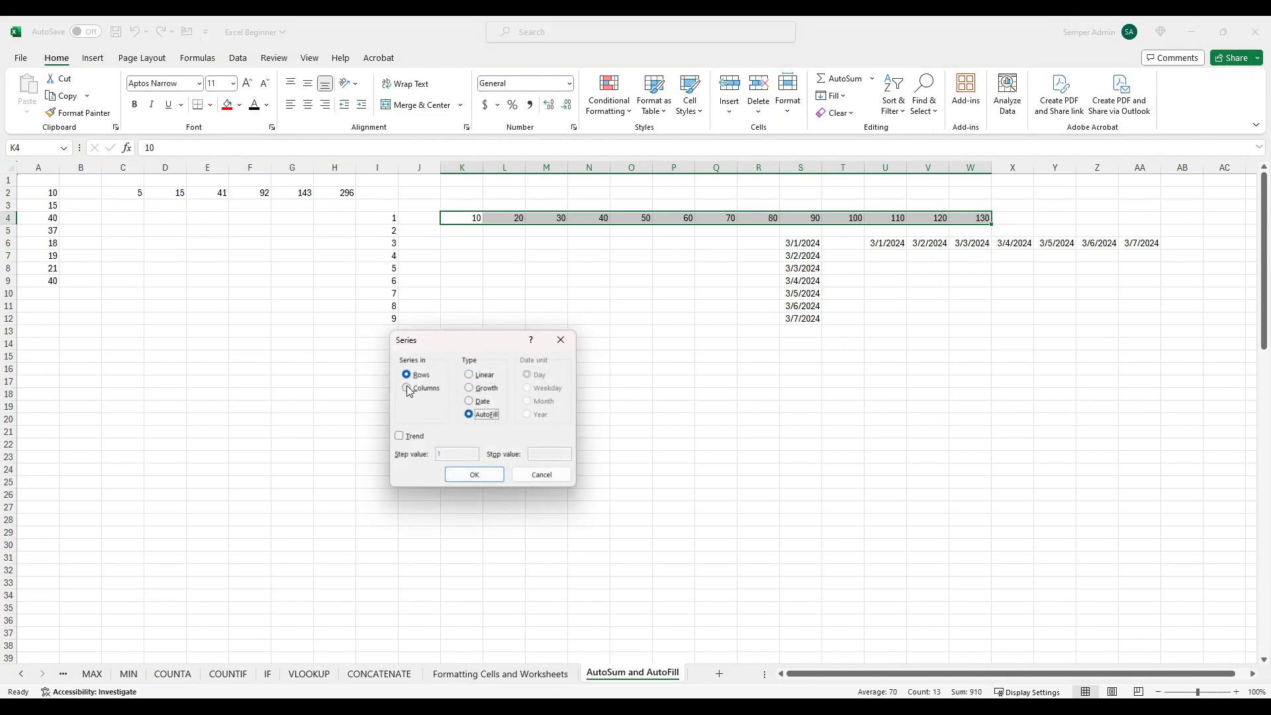
pyautogui.click(543, 477)
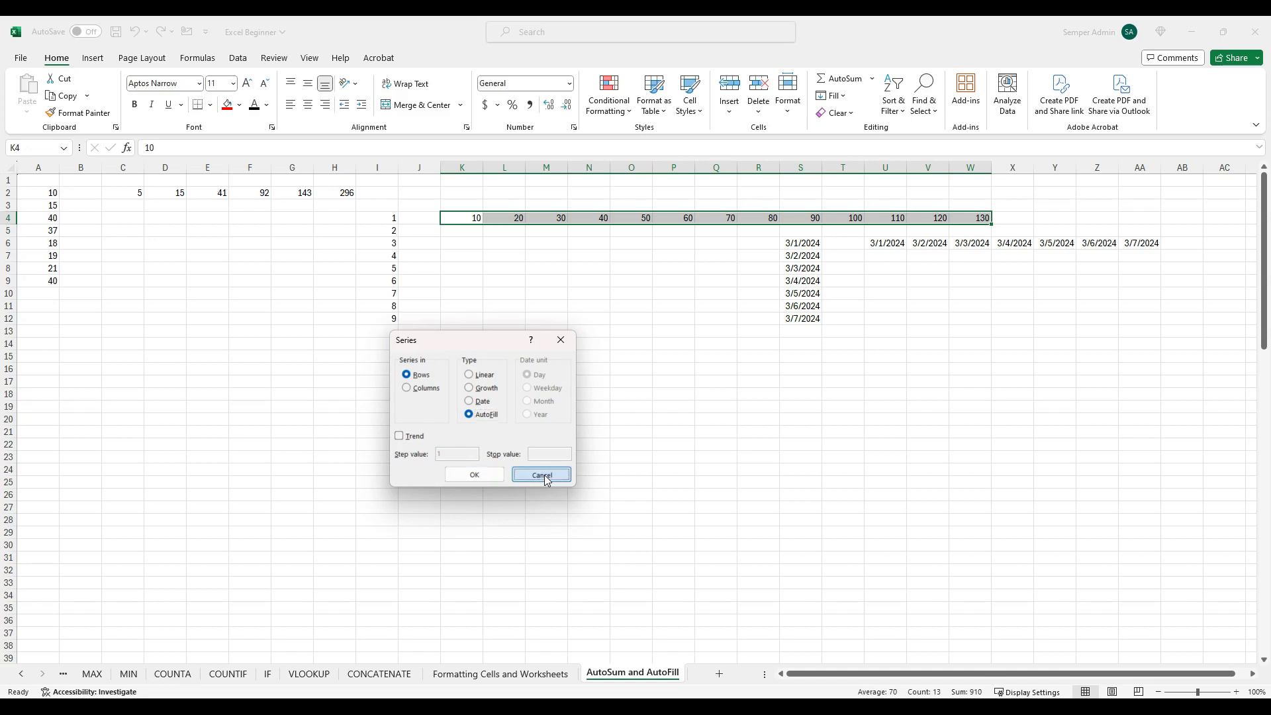
pyautogui.click(909, 321)
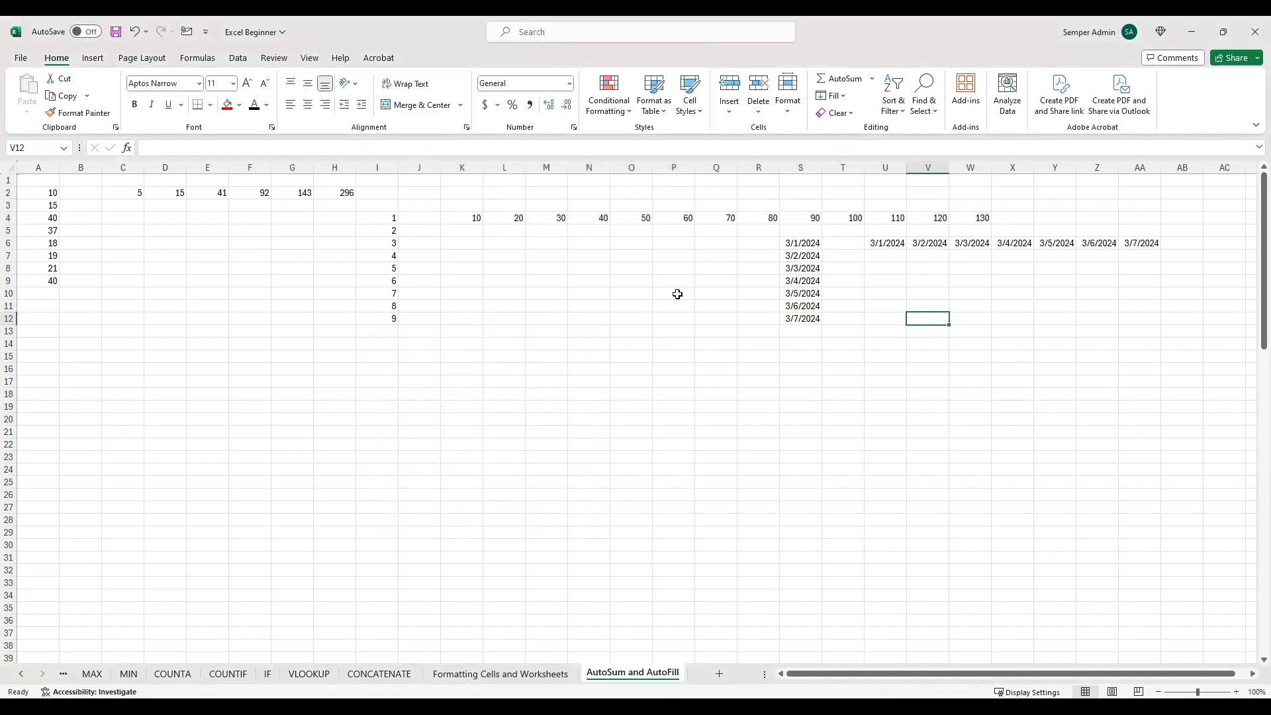
# - Fill S6:S16 as a daily date series through 3/11/2024
pyautogui.moveTo(807, 249); pyautogui.dragTo(808, 423)
pyautogui.click(801, 331)
pyautogui.moveTo(801, 250); pyautogui.dragTo(808, 370)
pyautogui.click(831, 95)
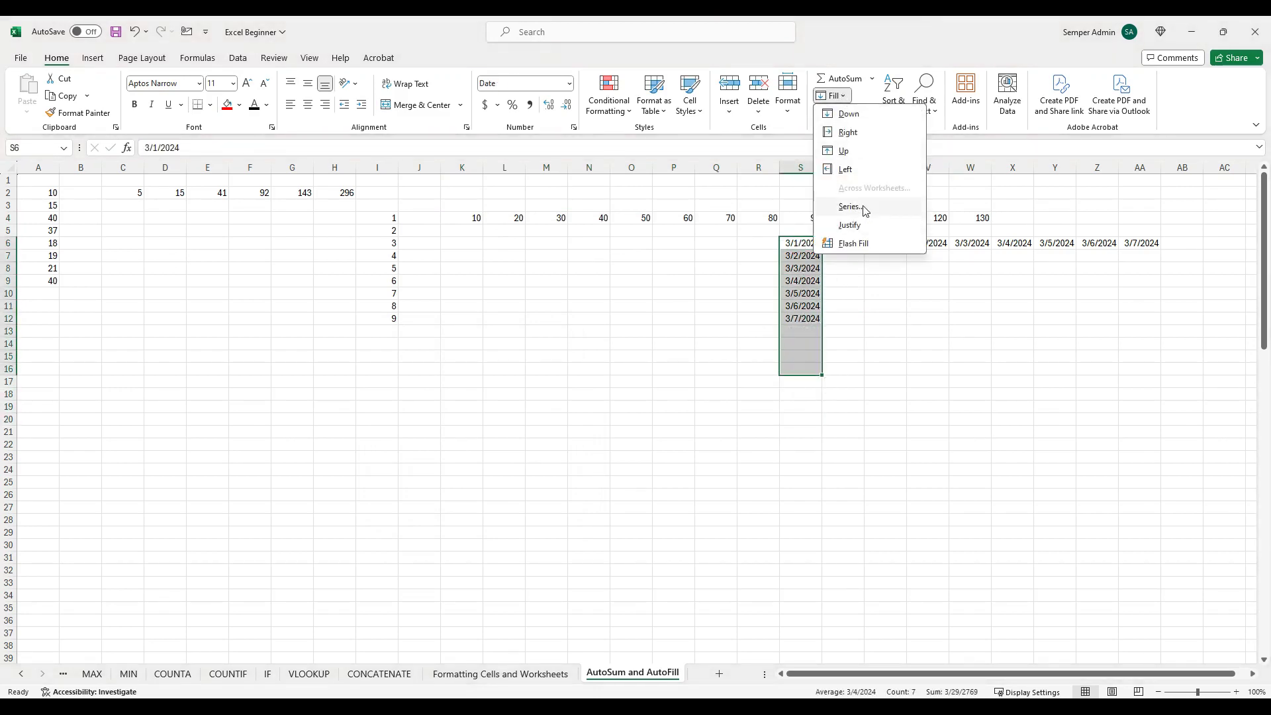
pyautogui.click(851, 207)
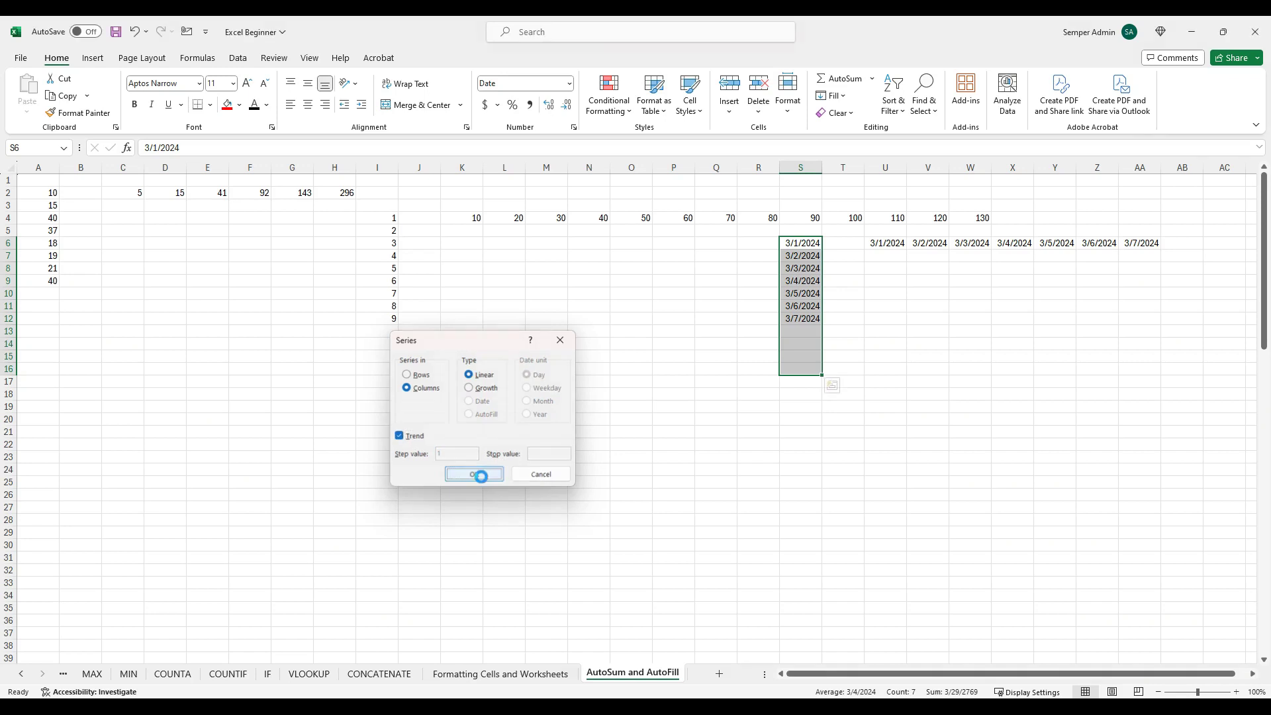
pyautogui.click(476, 474)
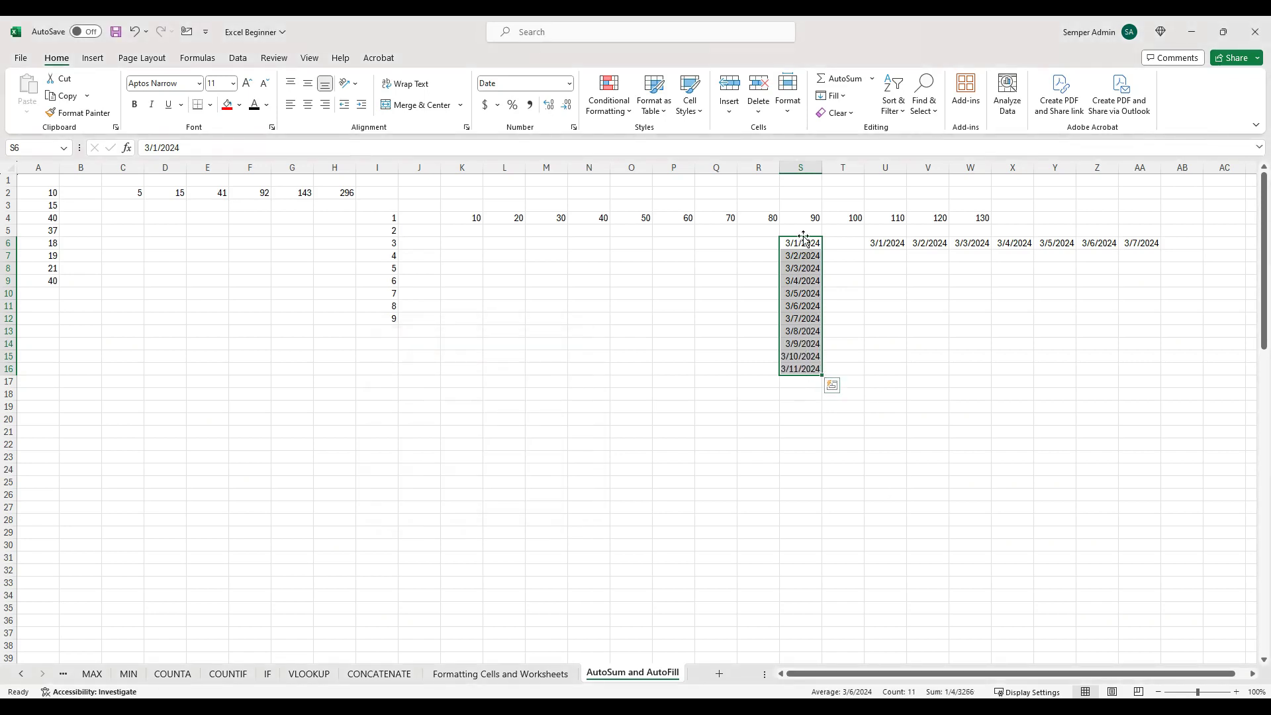
# - Reselect the S6:S16 dates, cancelling an accidental AutoSum
pyautogui.moveTo(803, 244); pyautogui.dragTo(818, 371)
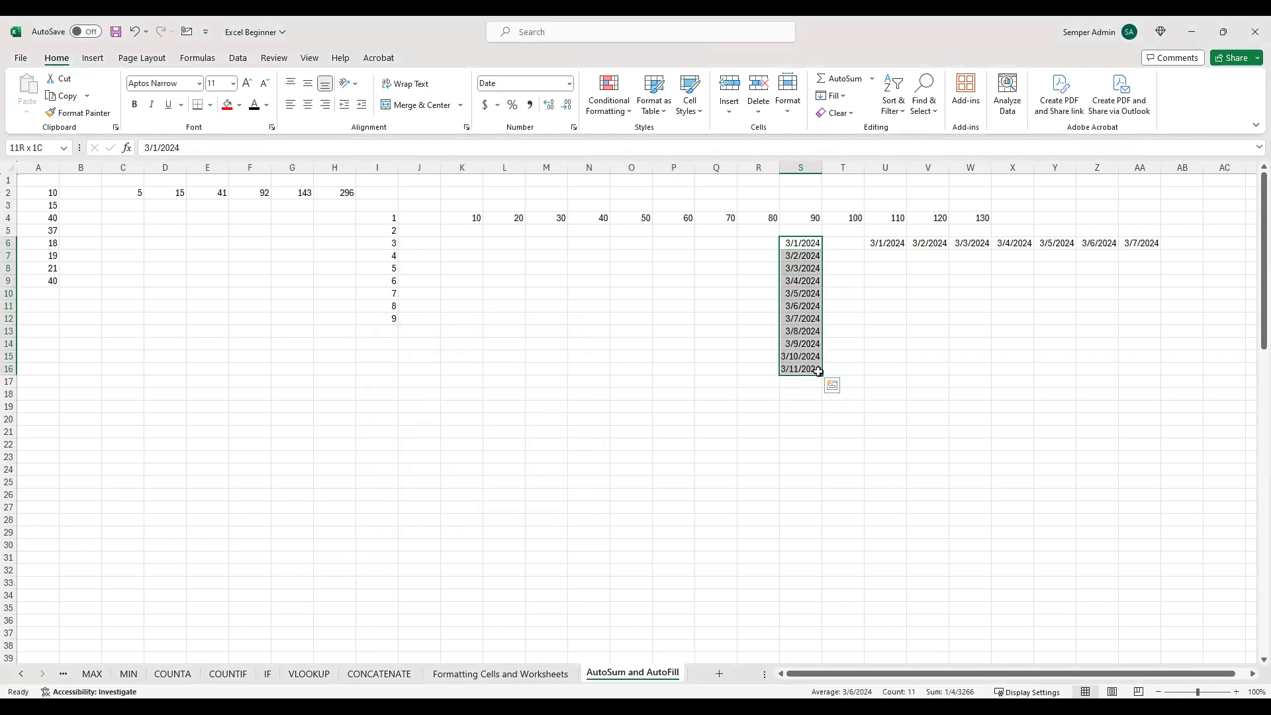
pyautogui.click(839, 79)
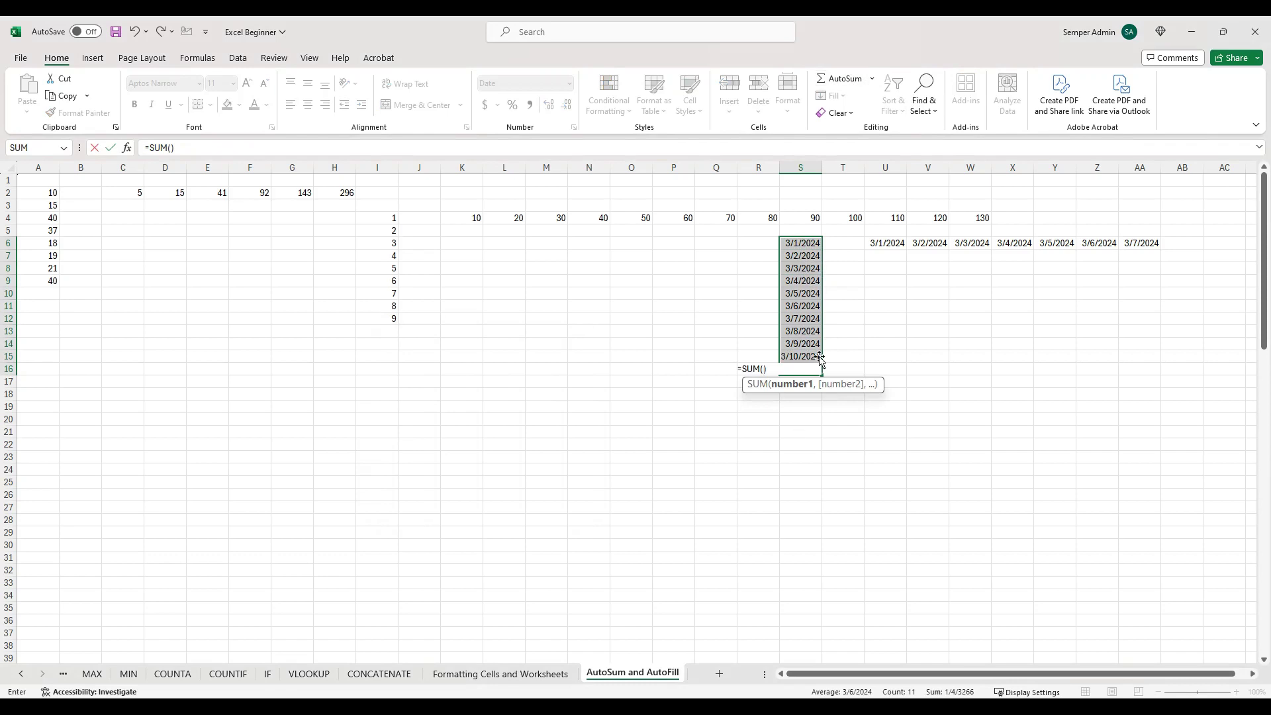
pyautogui.press('Escape')
pyautogui.moveTo(821, 362); pyautogui.dragTo(821, 374)
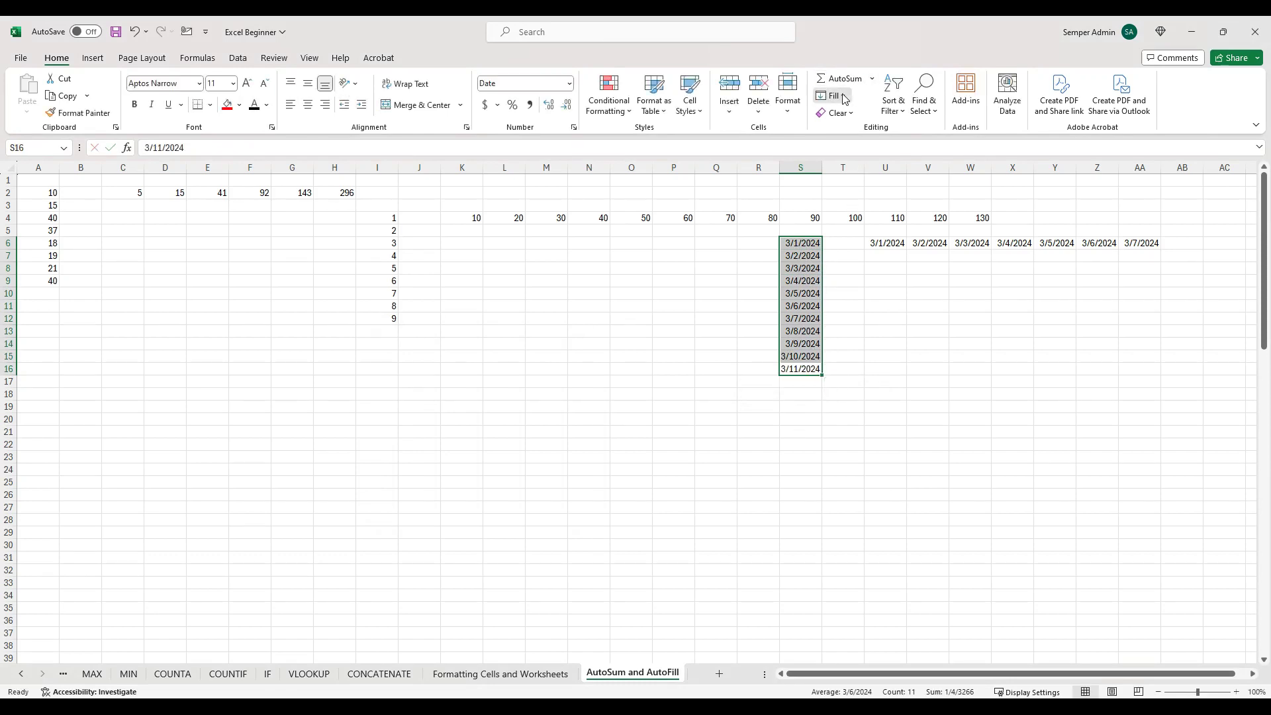
# - Apply a monthly date step to the column S series, then undo it
pyautogui.click(845, 99)
pyautogui.click(864, 206)
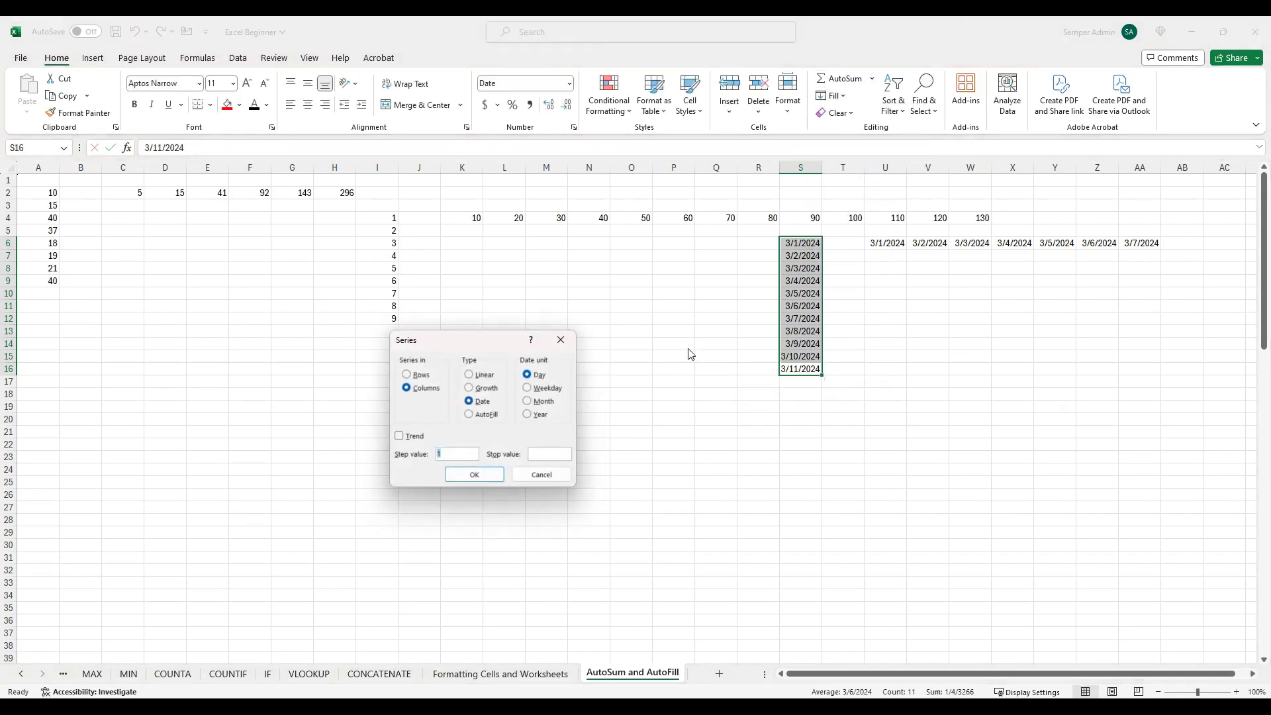
pyautogui.click(527, 401)
pyautogui.click(482, 478)
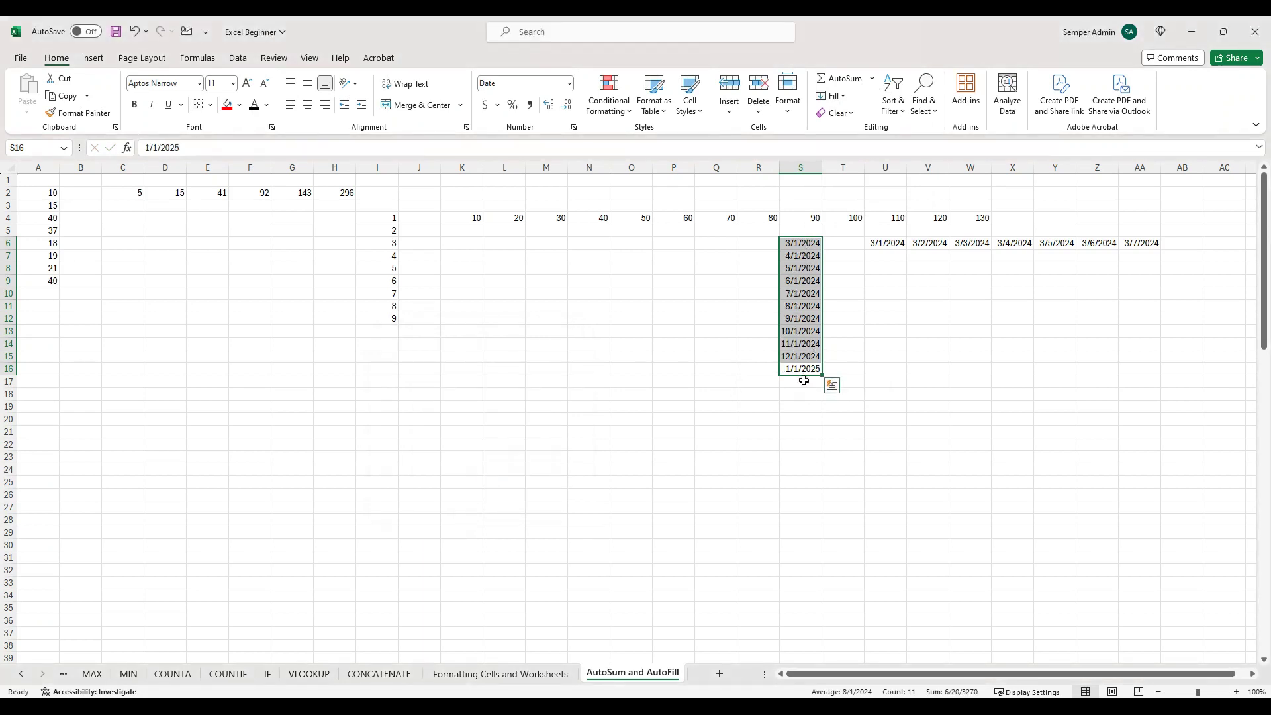
pyautogui.hotkey('ctrl', 'z')
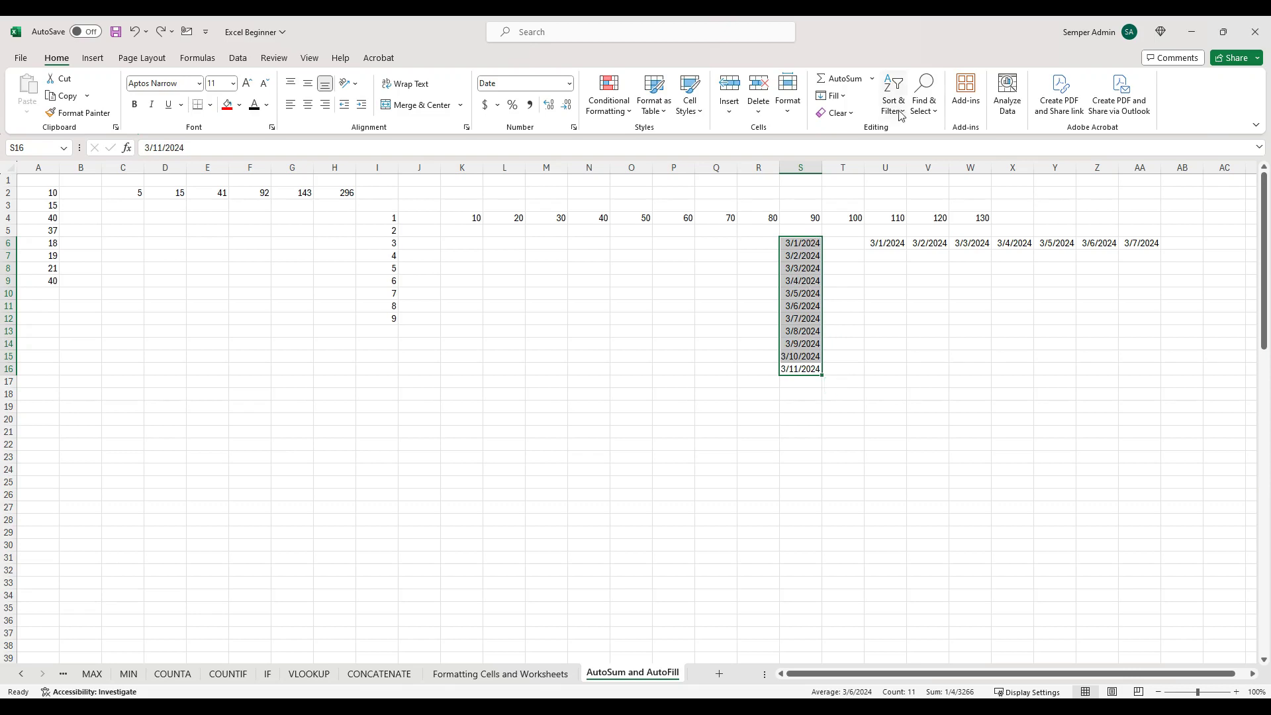
# - Try a Growth series on the dates, undo it, and click back into column I
pyautogui.click(836, 96)
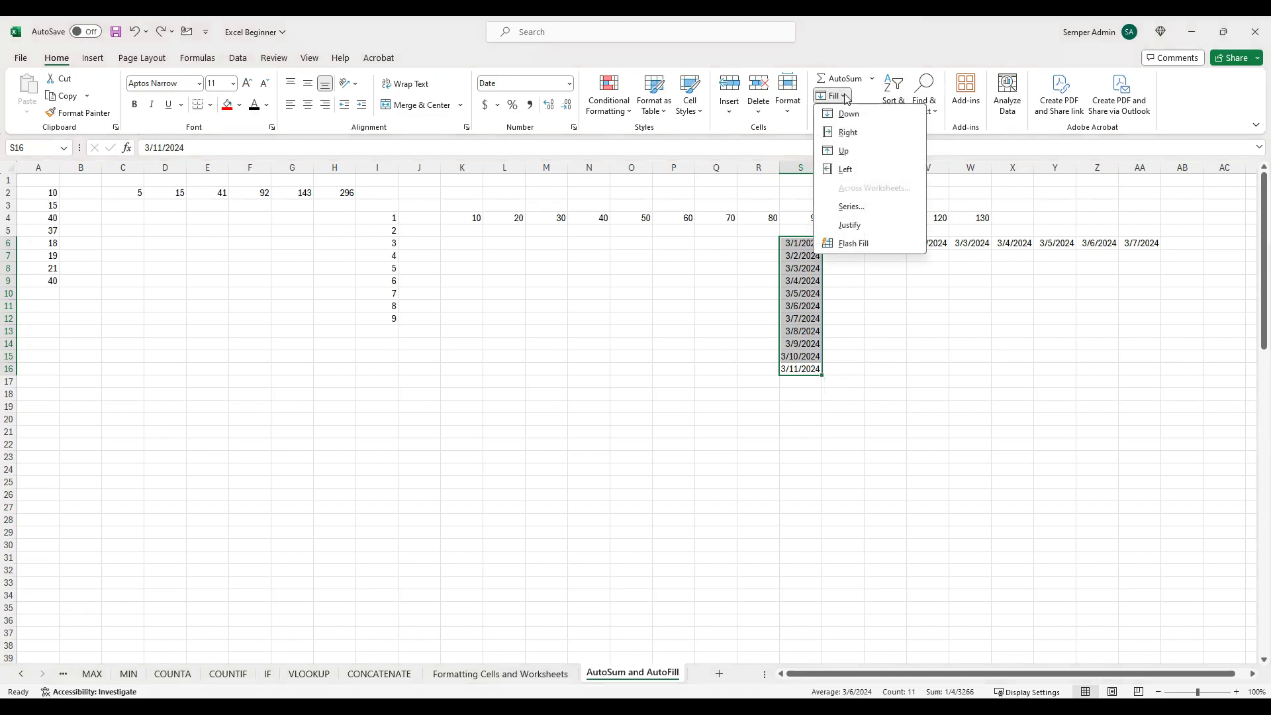
pyautogui.click(867, 208)
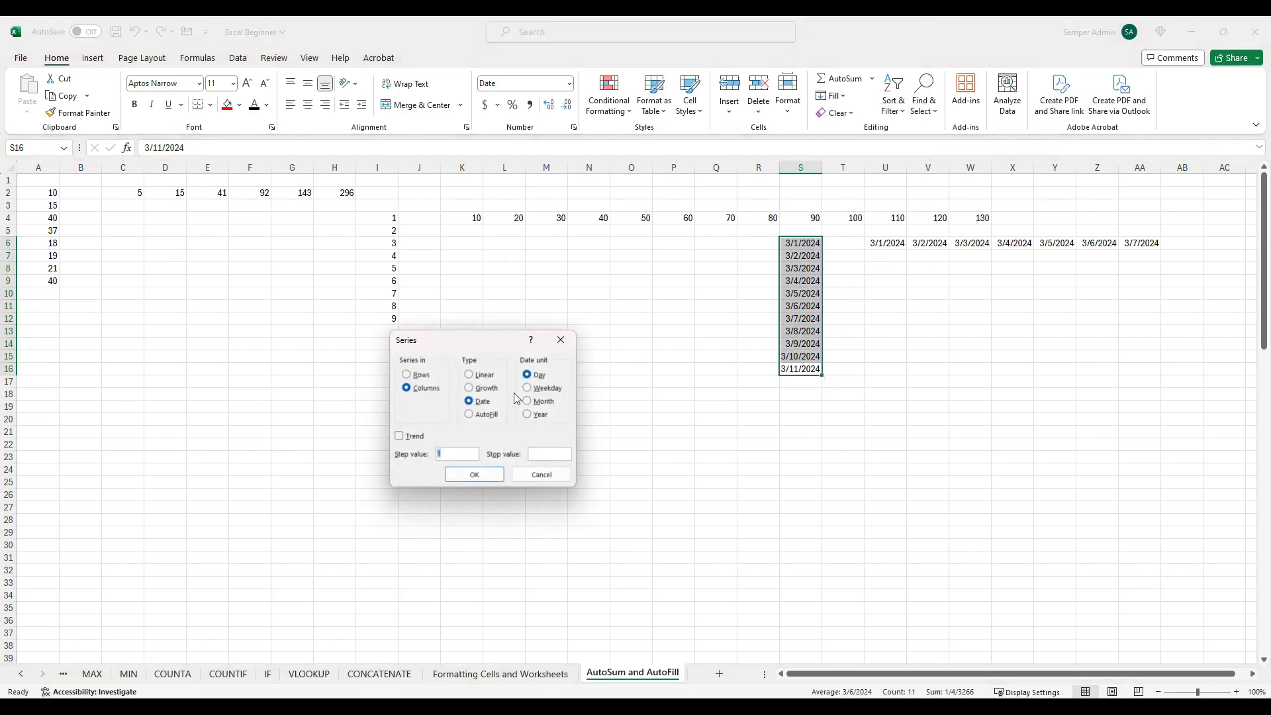
pyautogui.click(469, 388)
pyautogui.click(474, 474)
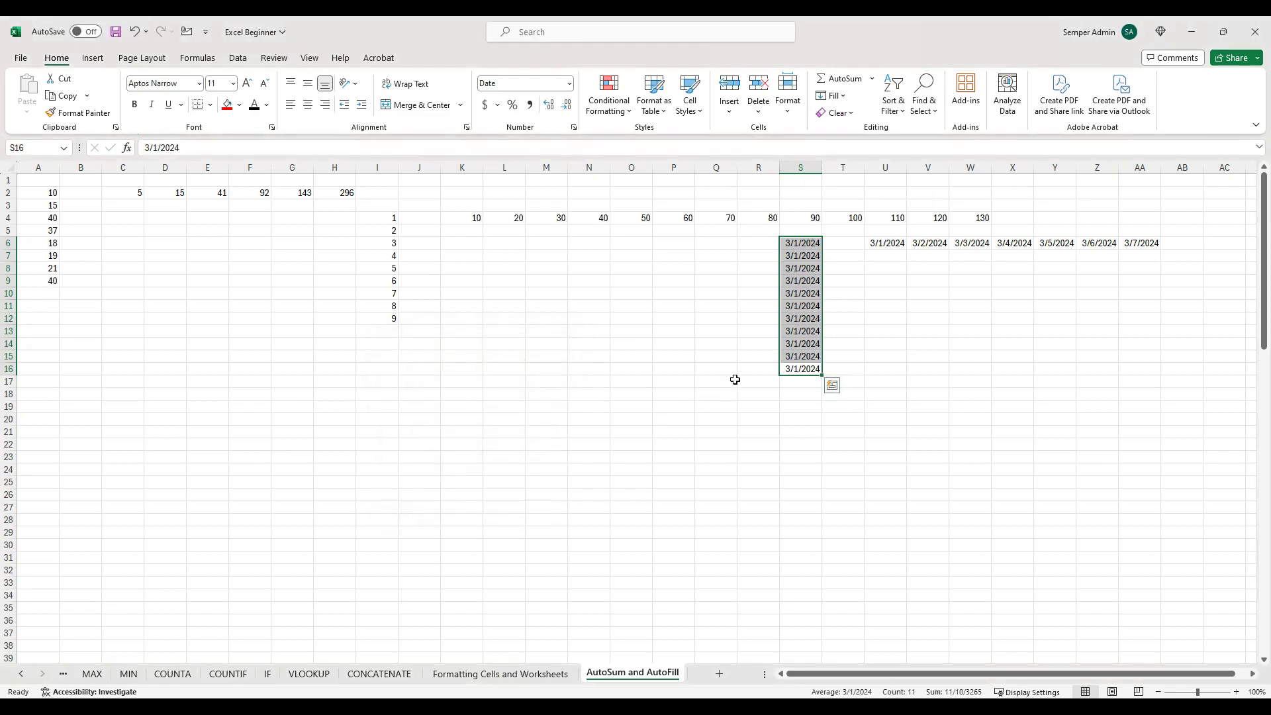
pyautogui.hotkey('ctrl', 'z')
pyautogui.click(471, 293)
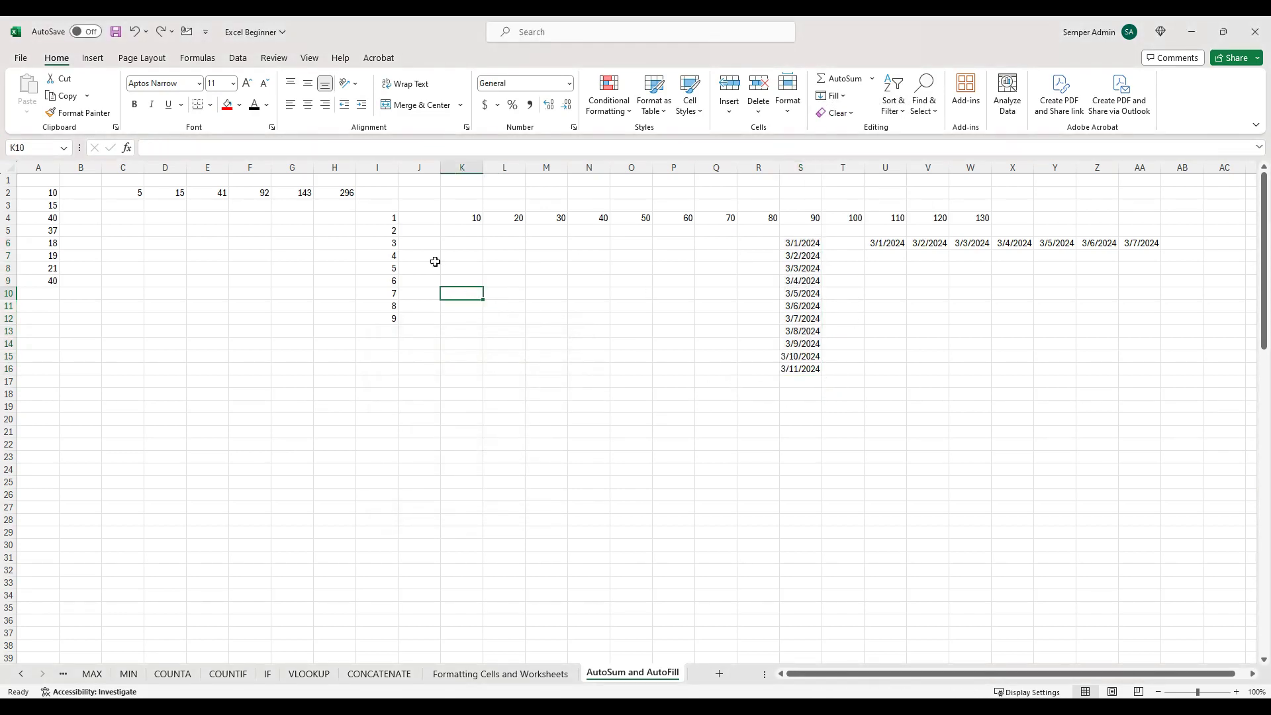
pyautogui.click(387, 221)
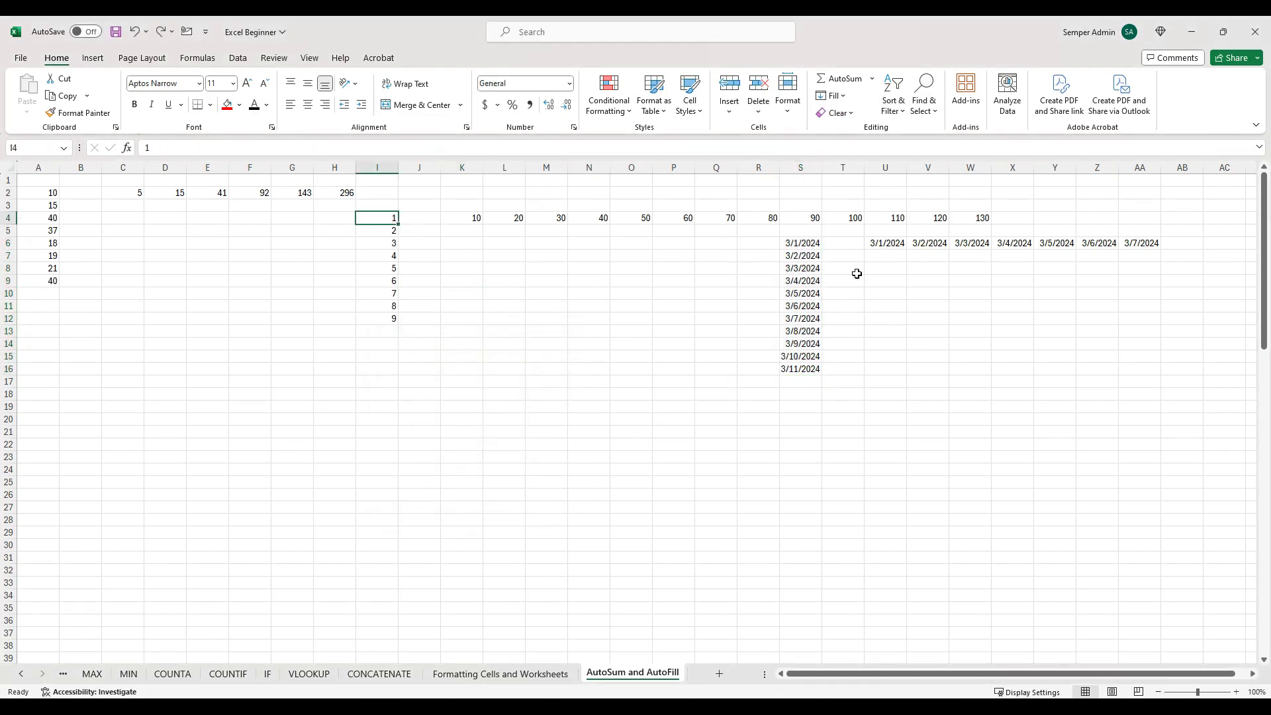
# - Fill U6:AC6 as a Trend date series running 3/1/2024 to 3/9/2024
pyautogui.moveTo(886, 250); pyautogui.dragTo(1225, 242)
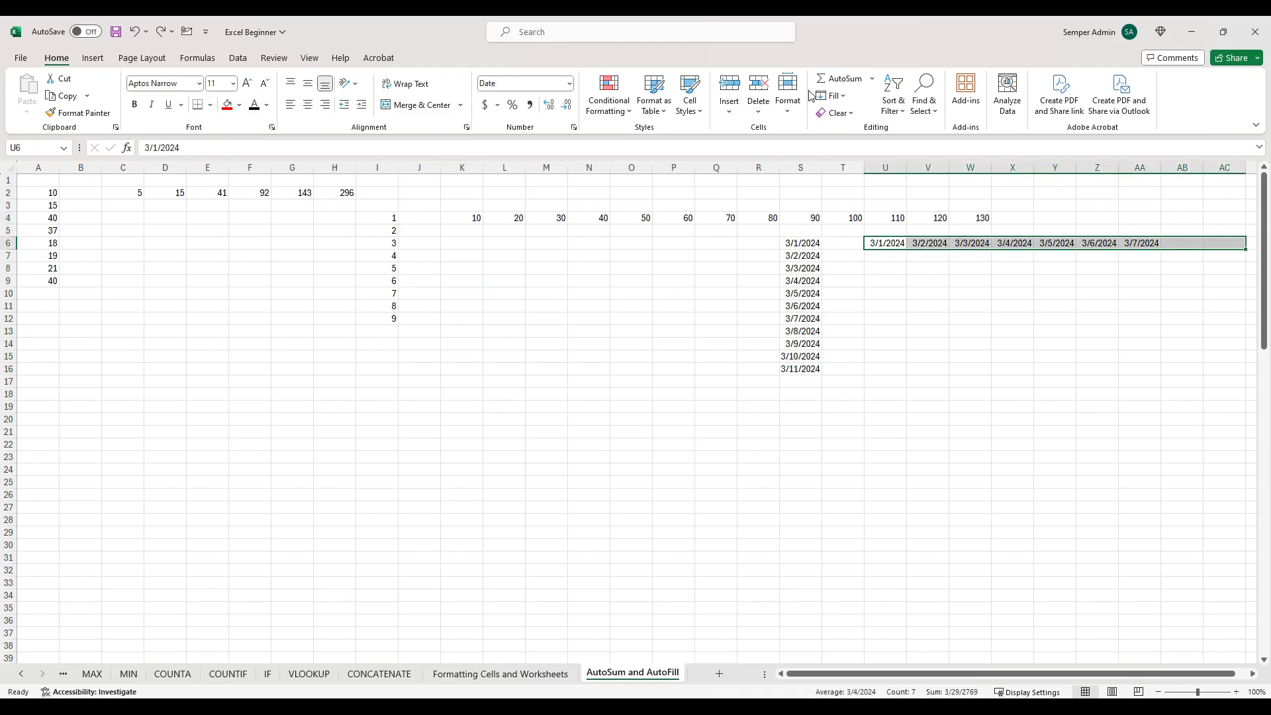
pyautogui.click(845, 97)
pyautogui.click(861, 207)
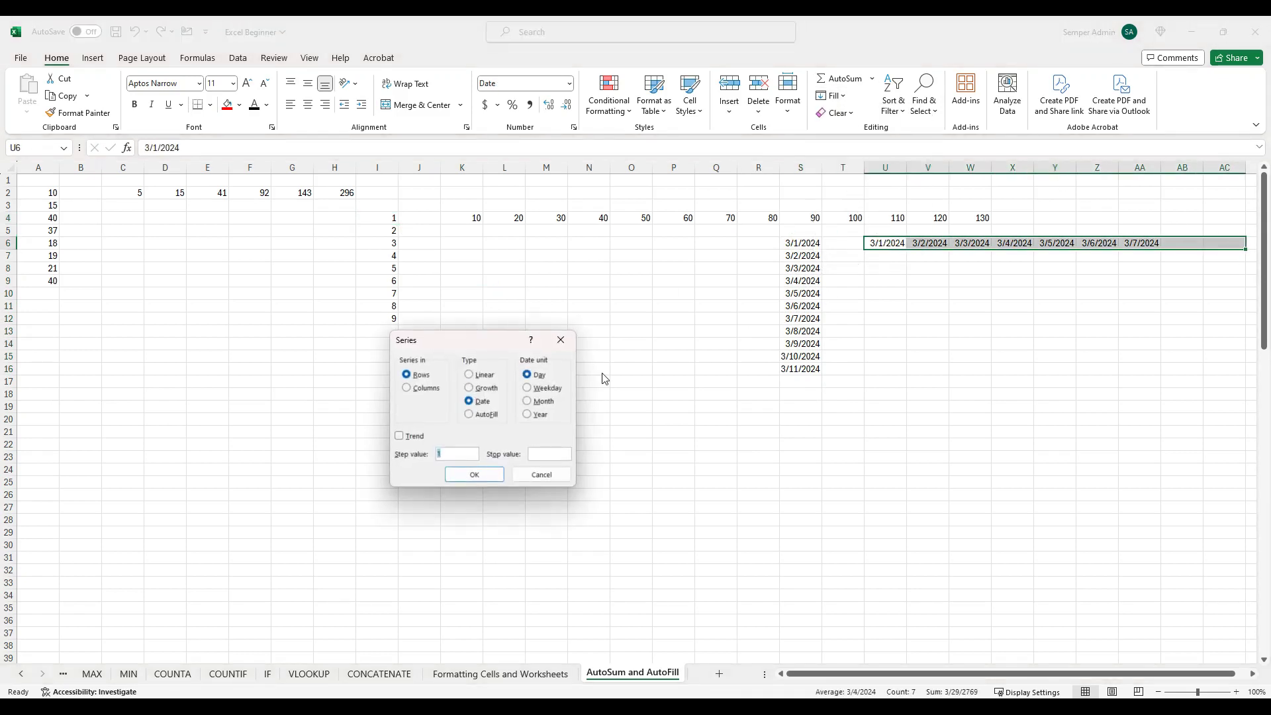
pyautogui.click(400, 435)
pyautogui.click(473, 475)
pyautogui.click(987, 367)
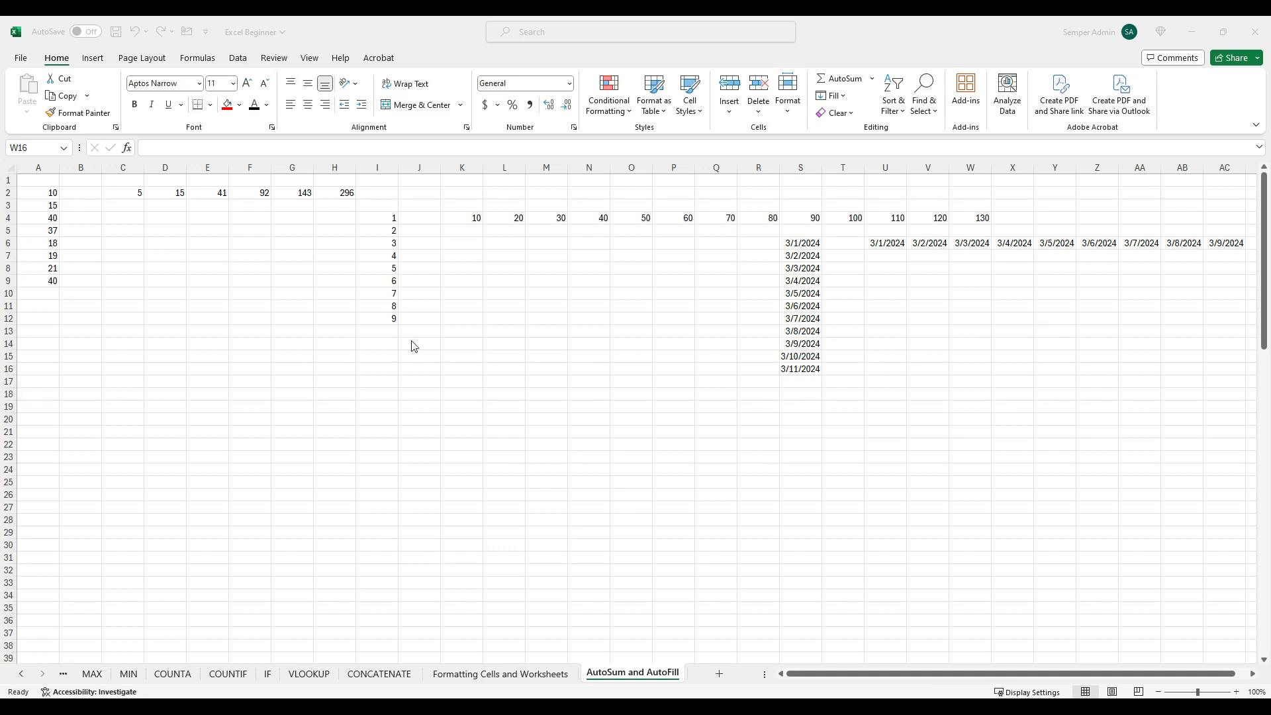
# - Delete the value 5 from cell I8
pyautogui.click(377, 327)
pyautogui.click(381, 268)
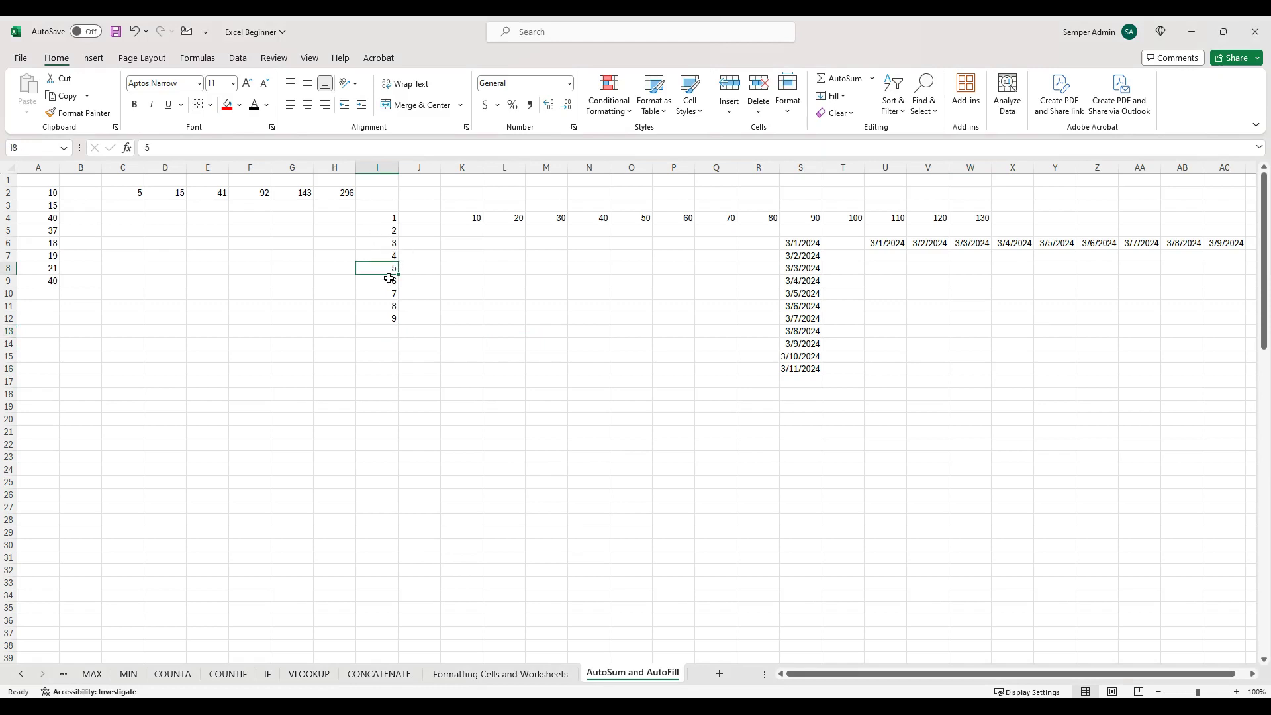
pyautogui.press('Delete')
# - AutoSum I4:I12 into cell I13, showing 40
pyautogui.click(382, 331)
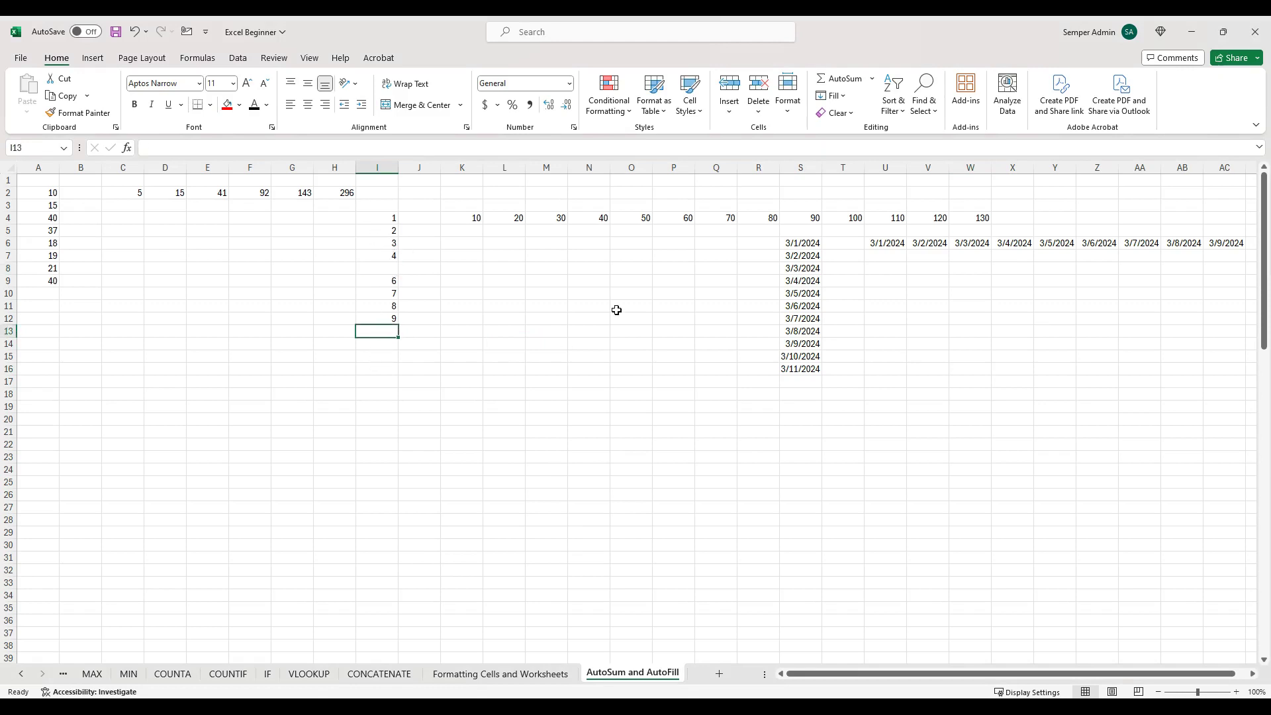
pyautogui.click(839, 78)
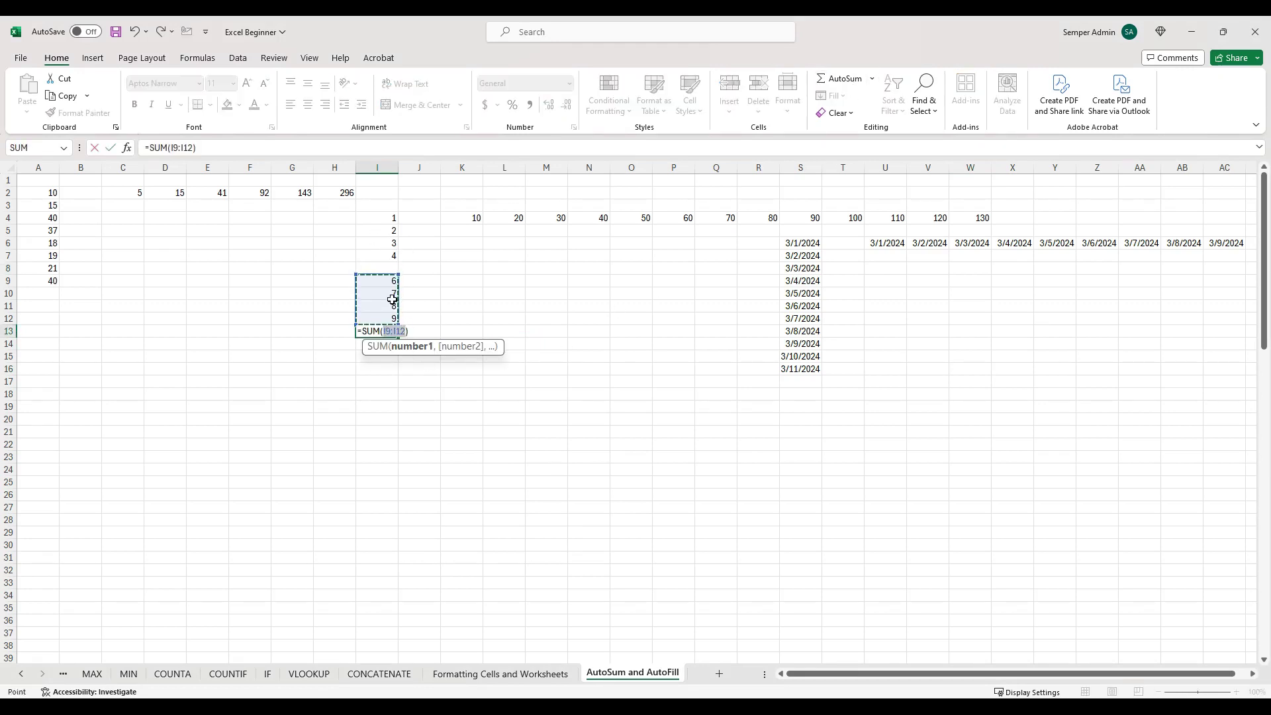
pyautogui.moveTo(398, 274); pyautogui.dragTo(392, 219)
pyautogui.press('Return')
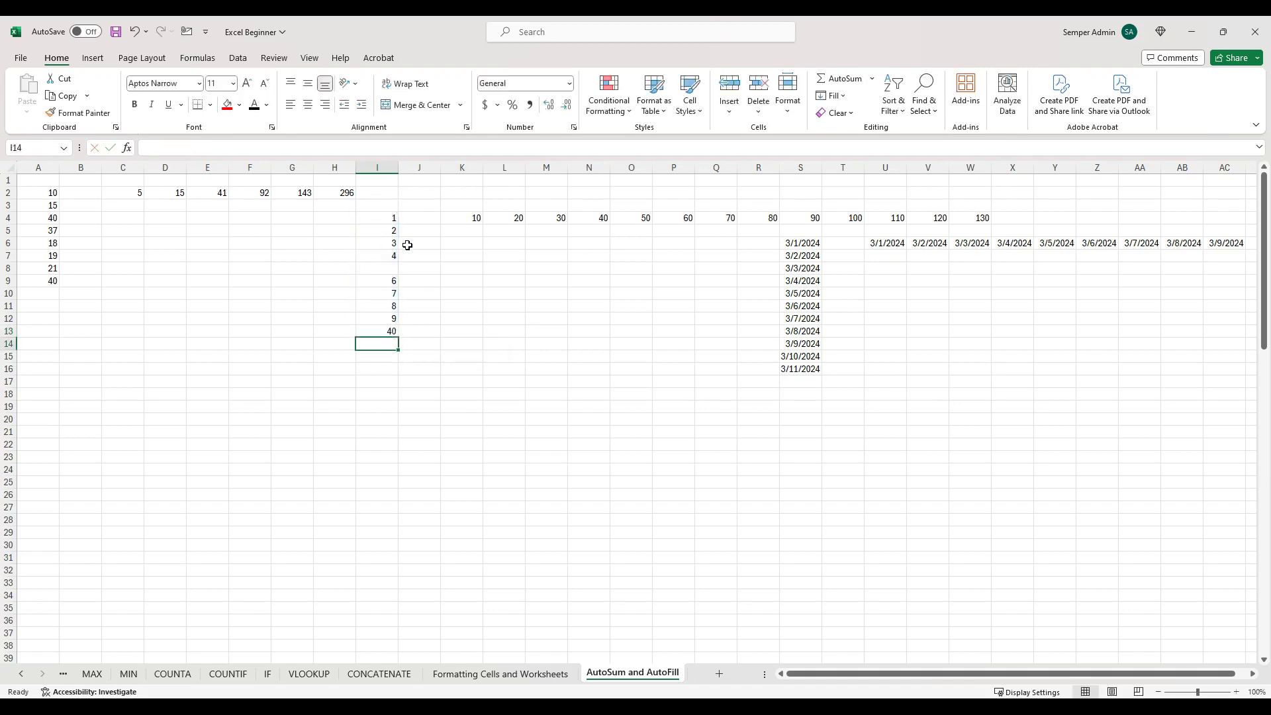